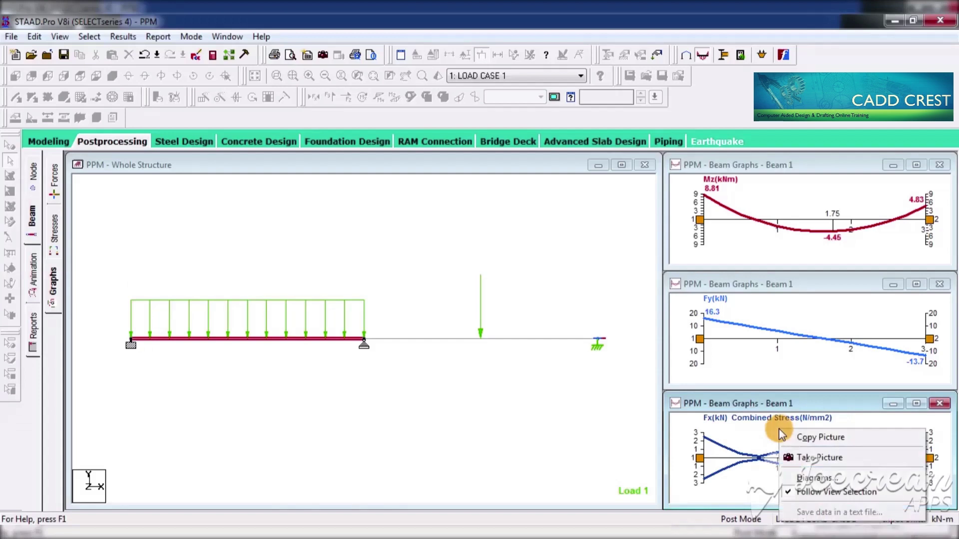
Remove the Stress curve from Beam 1's axial force graph and add the Bending zz curve to its Shear yy graph
click(812, 479)
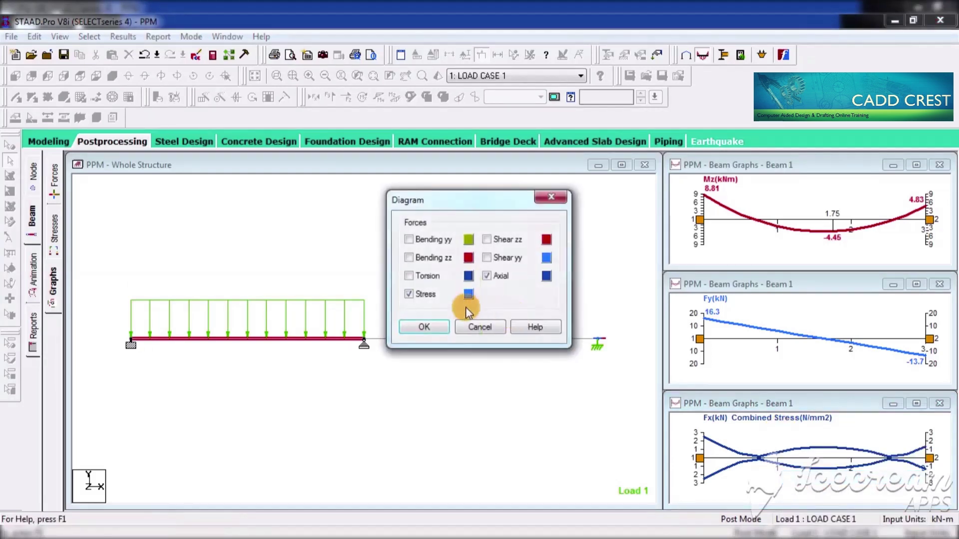
click(436, 326)
right_click(817, 324)
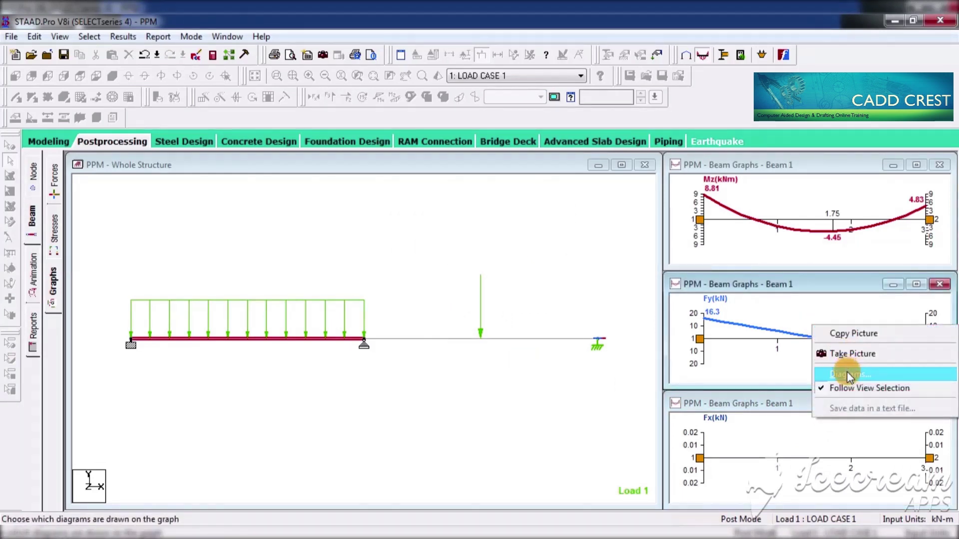
click(848, 374)
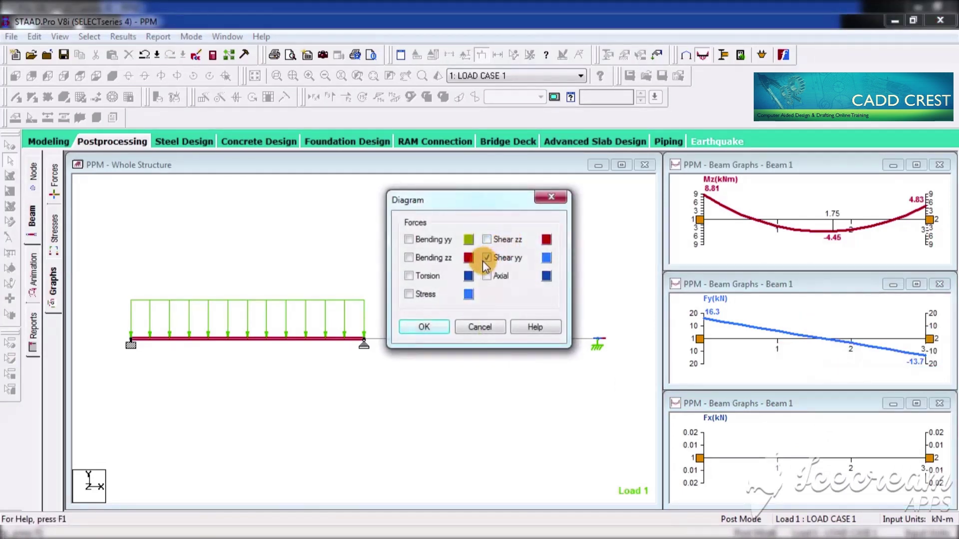
click(437, 258)
click(443, 330)
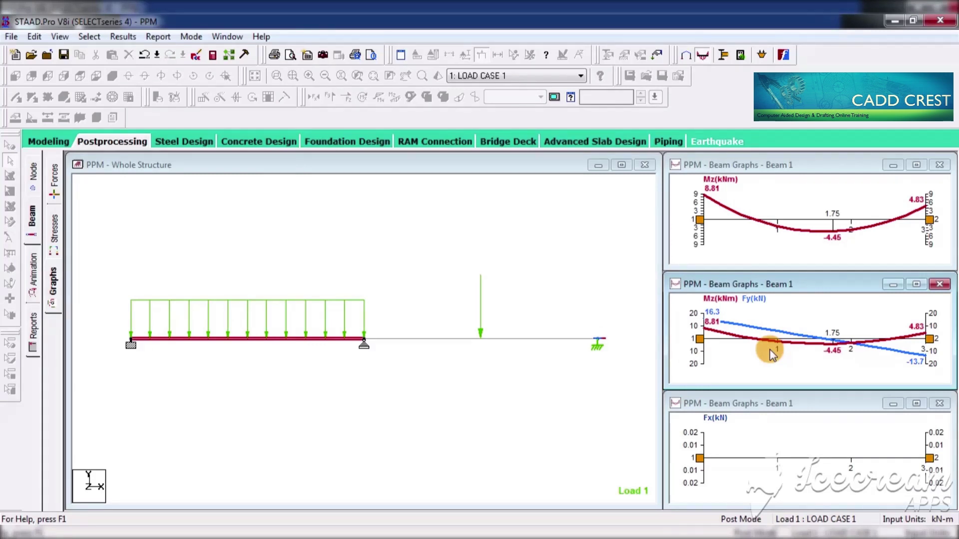
Close Beam 1's separate bending moment graph and enlarge the combined shear and bending graph upward into the freed space
click(940, 164)
drag(827, 272, 827, 169)
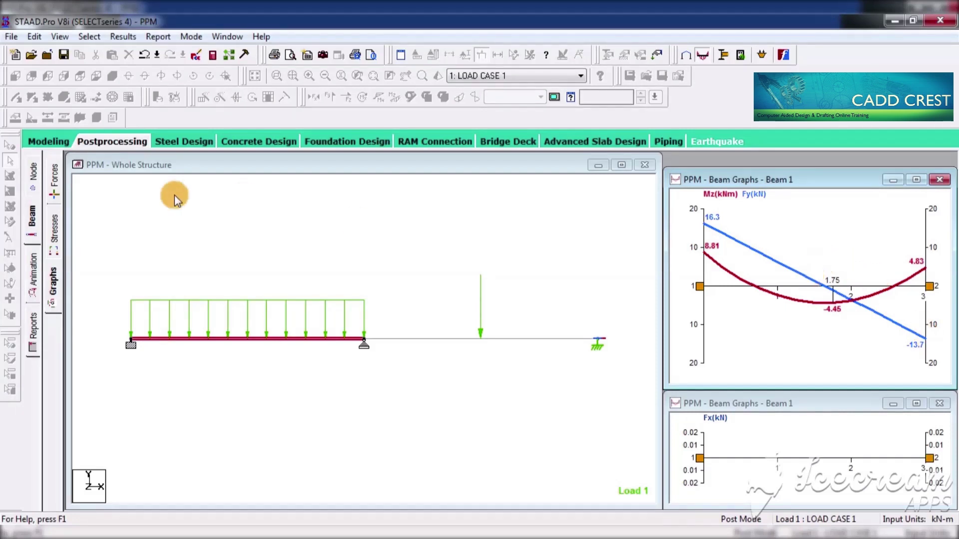
Restore the default layout of separate bending, shear and axial graphs and clear the beam selection in the whole structure view
click(54, 278)
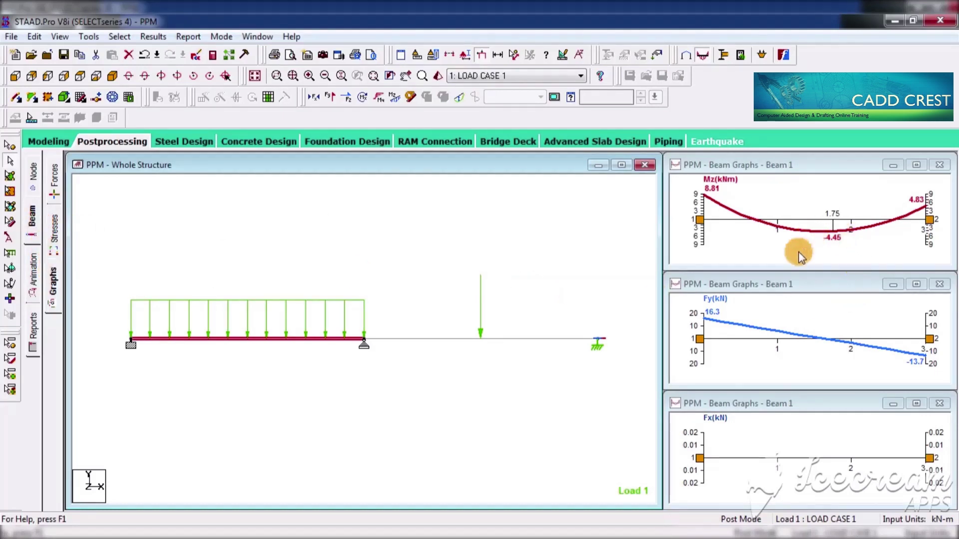
click(832, 322)
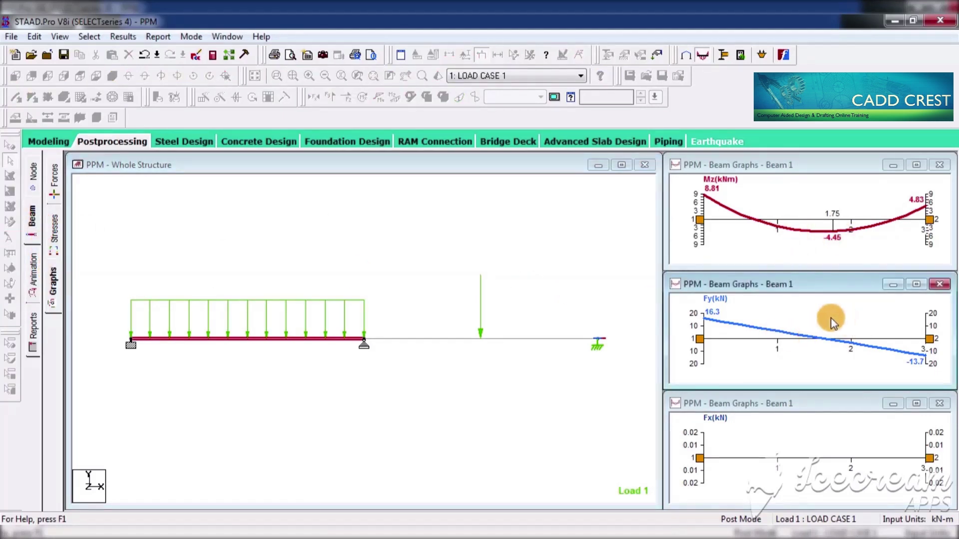
click(387, 219)
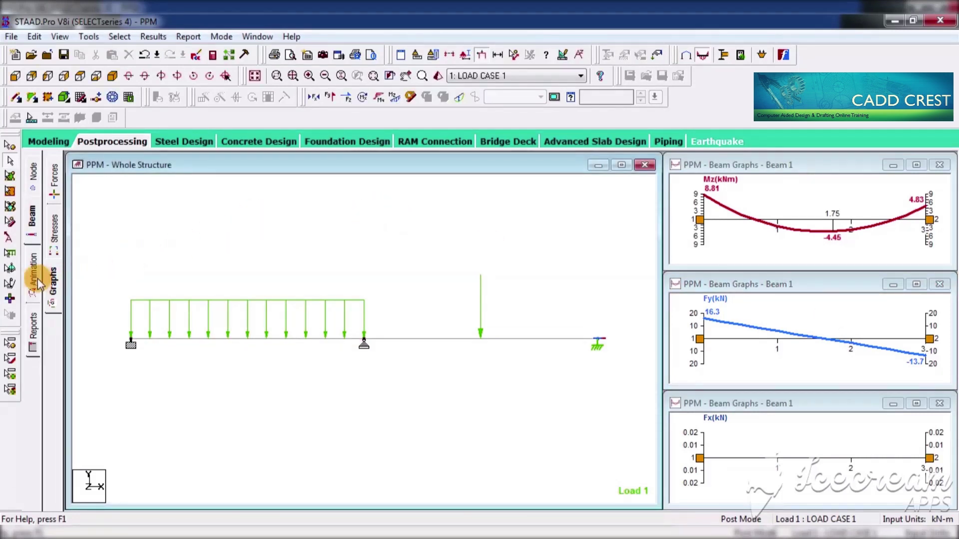
Hide the loads in the whole structure view
click(482, 55)
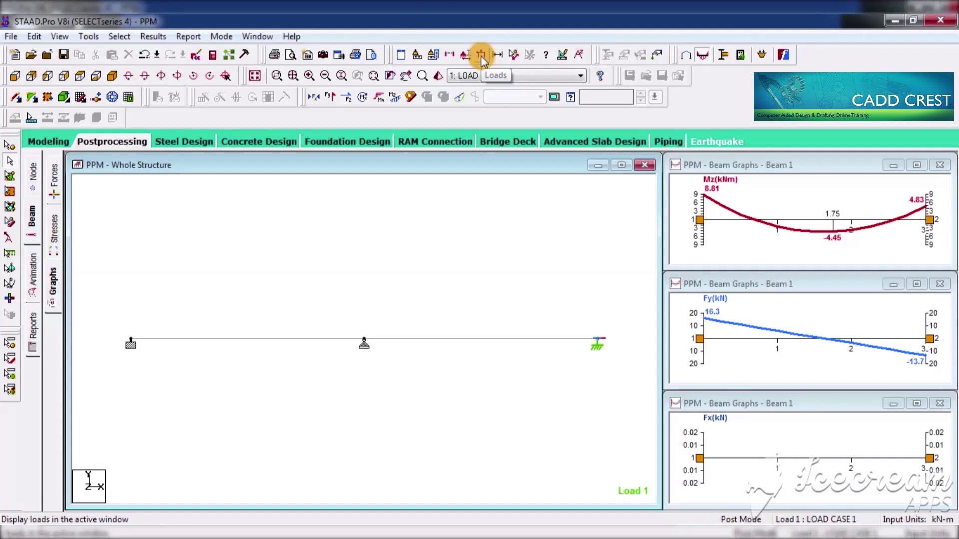
click(480, 55)
click(480, 55)
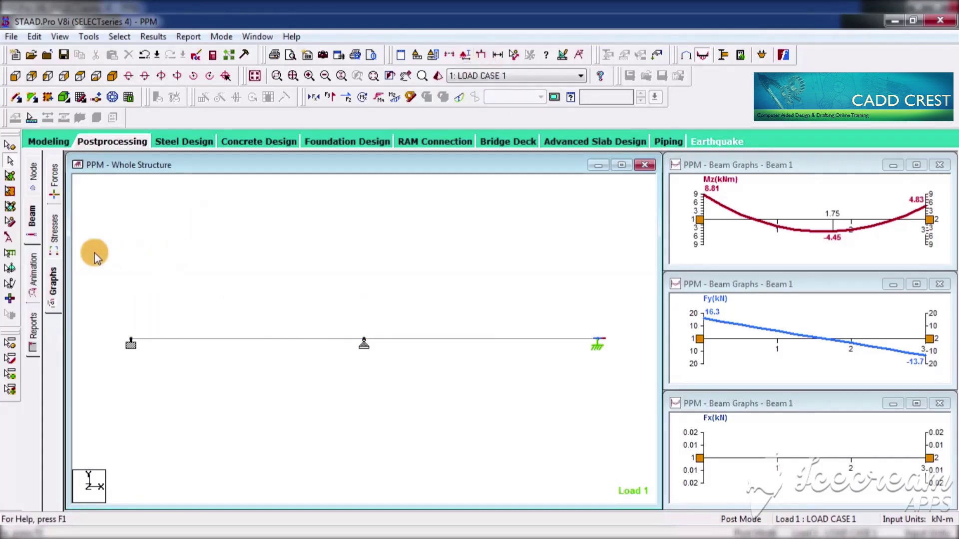
Switch to the animation results page, dismiss its settings, and display the displacement diagram for load case 1
click(36, 274)
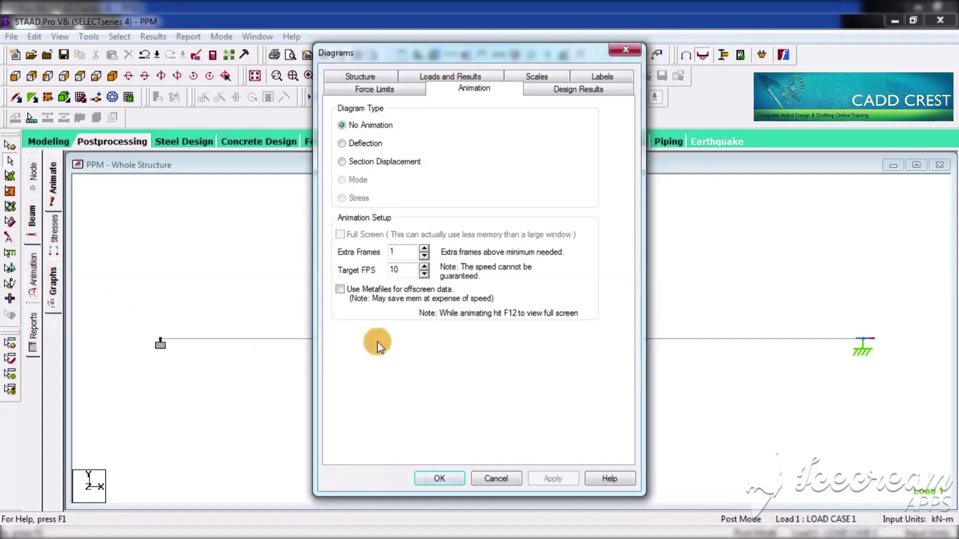
click(516, 480)
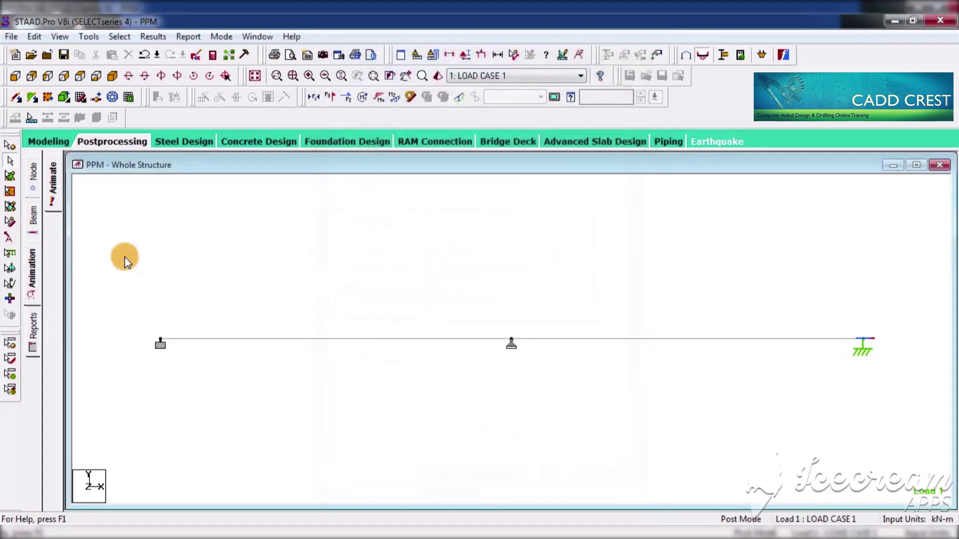
click(460, 99)
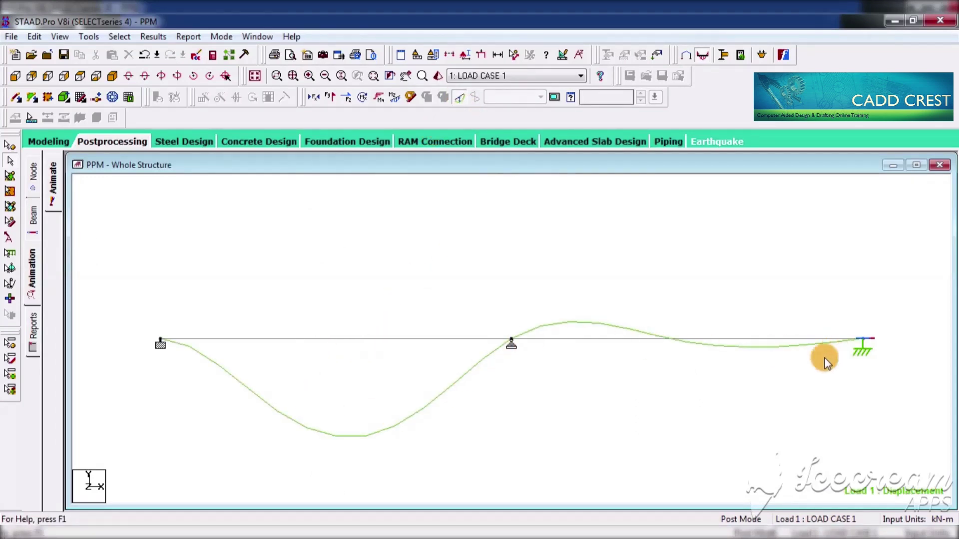
Run the Deflection animation of the beam with the existing frame settings
click(35, 281)
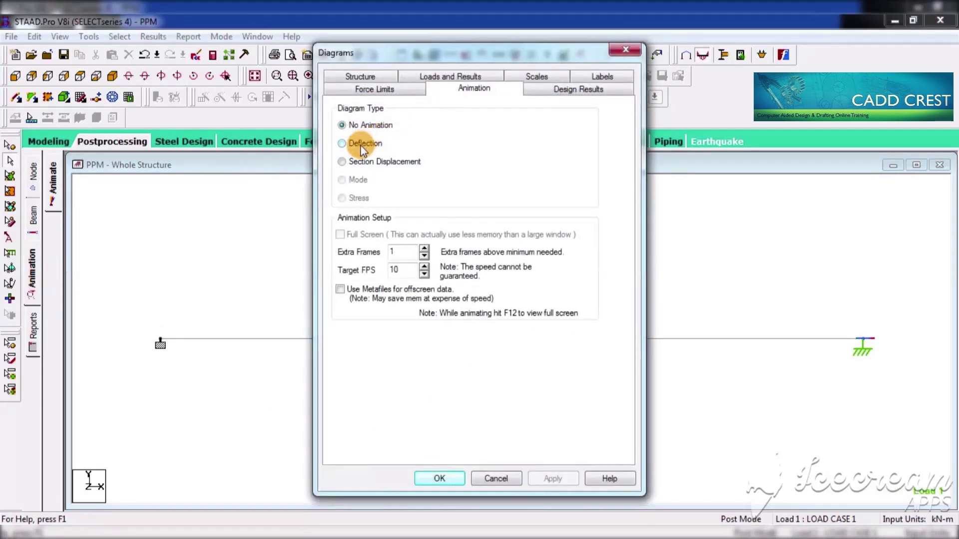
click(363, 145)
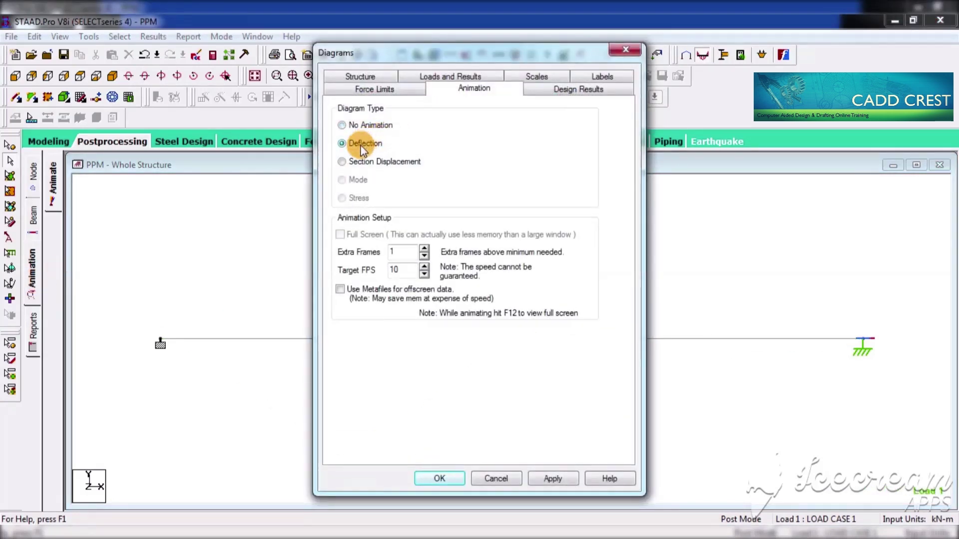
click(554, 479)
click(440, 478)
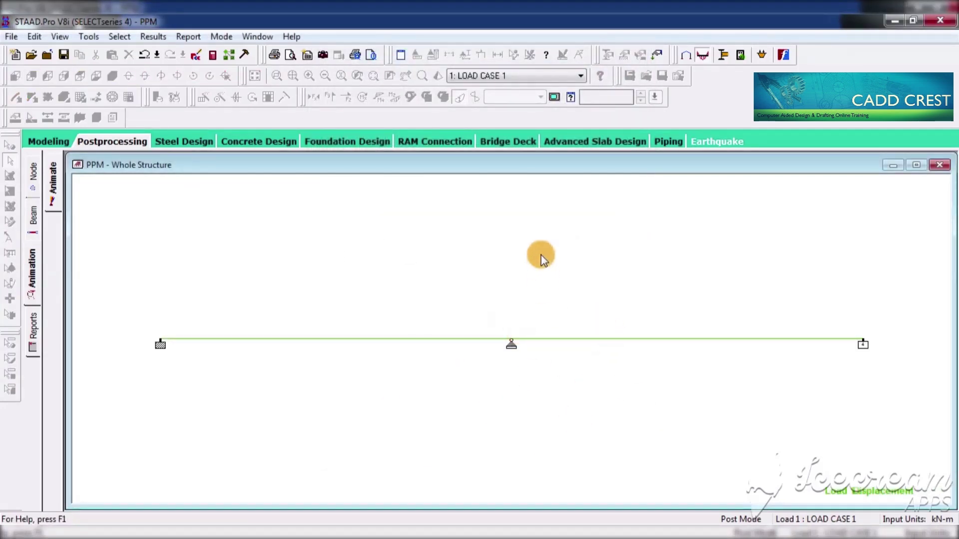
Run the Deflection animation again with 10 extra frames and a target of 30 FPS
click(53, 181)
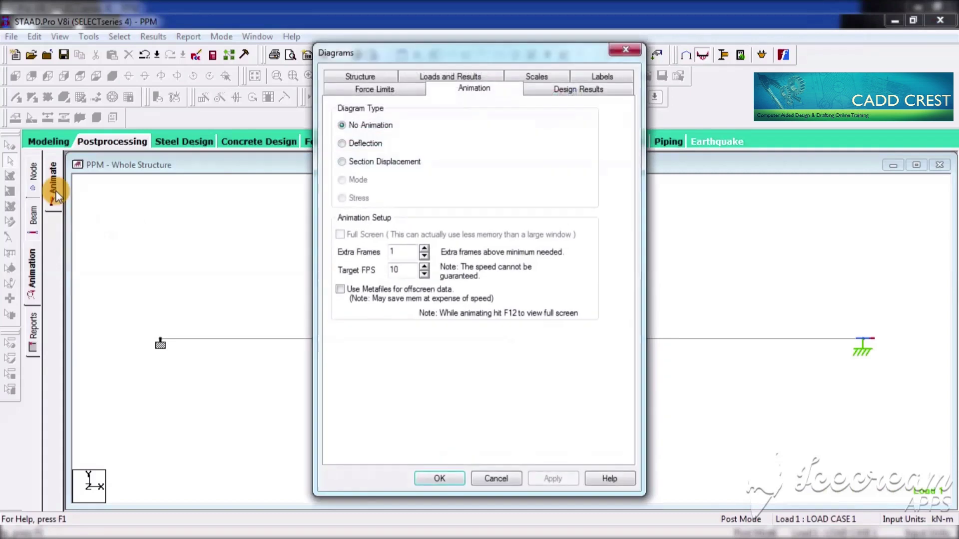
drag(520, 52, 771, 48)
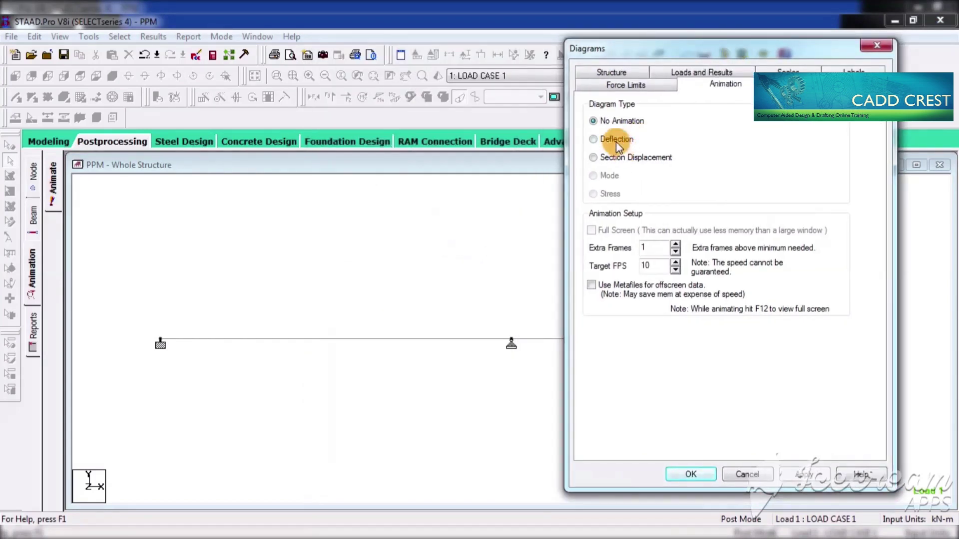
click(616, 142)
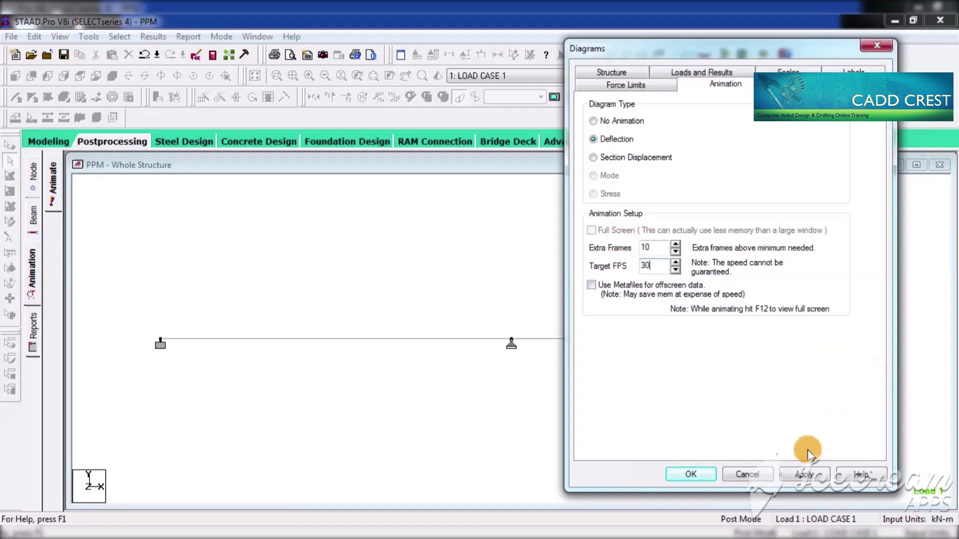
click(799, 472)
click(697, 472)
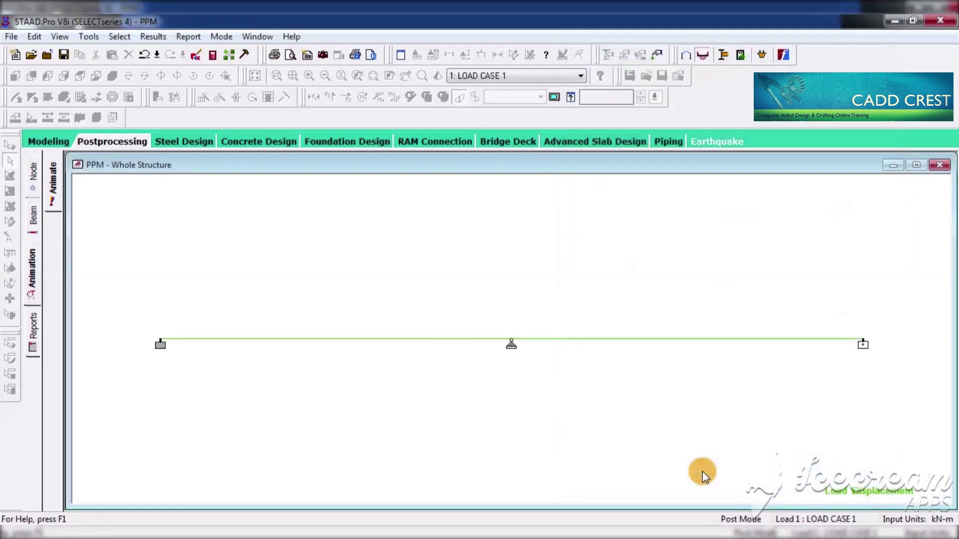
Change the animation type to Section Displacement and run the animation
click(52, 191)
click(356, 144)
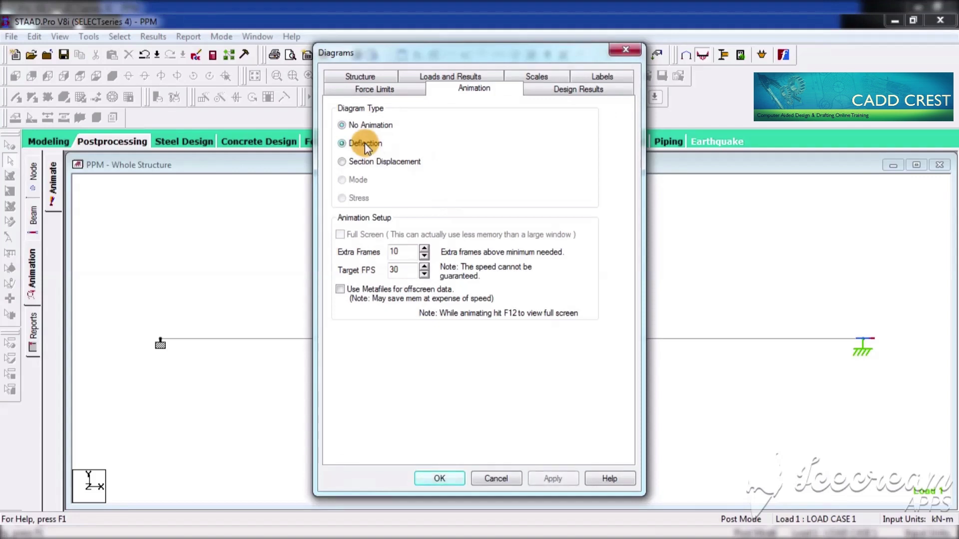
click(351, 161)
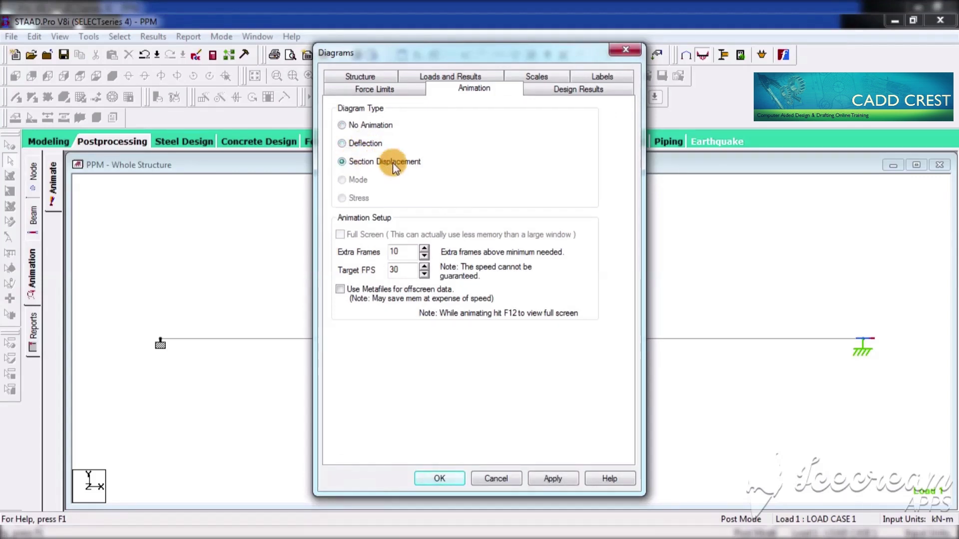
click(552, 479)
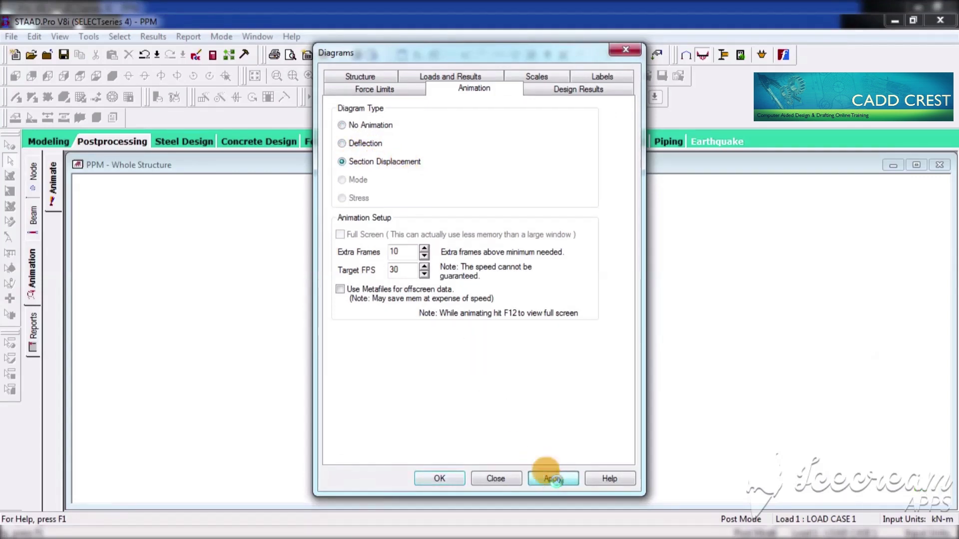
click(453, 475)
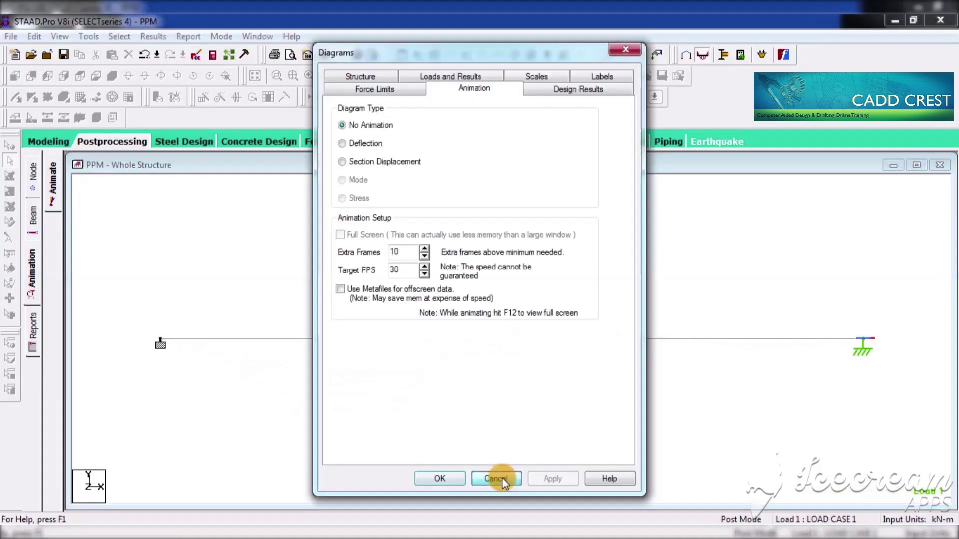
Leave the animation switched off and show the static displacement diagram on the beam again
click(498, 480)
click(33, 269)
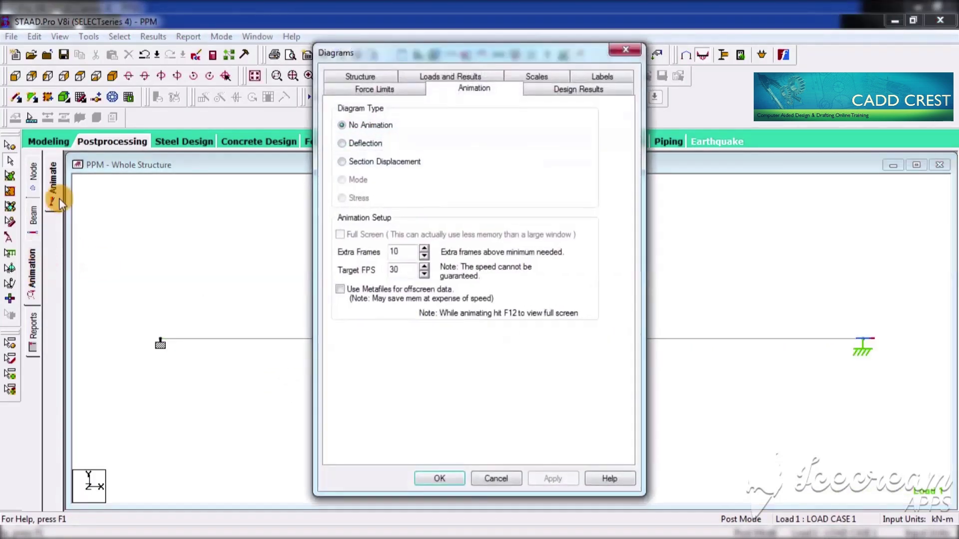
click(509, 480)
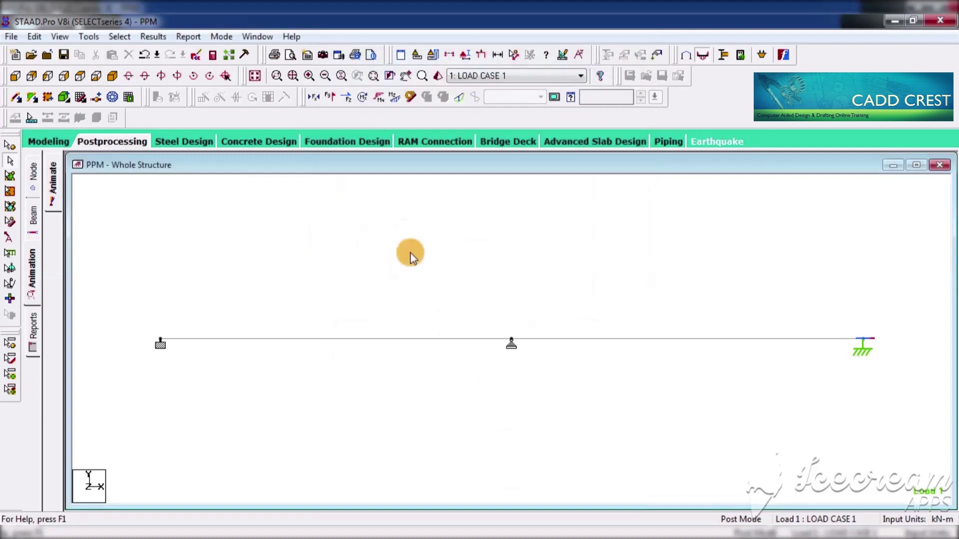
click(459, 98)
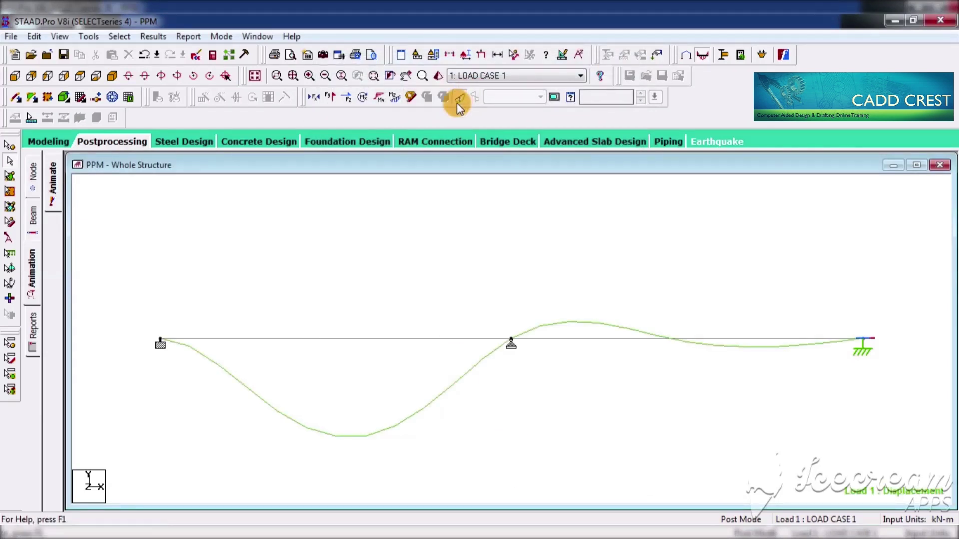
Enable immediate application of the diagram scales and increase the displacement result scale to flatten the deflection curve
right_click(470, 202)
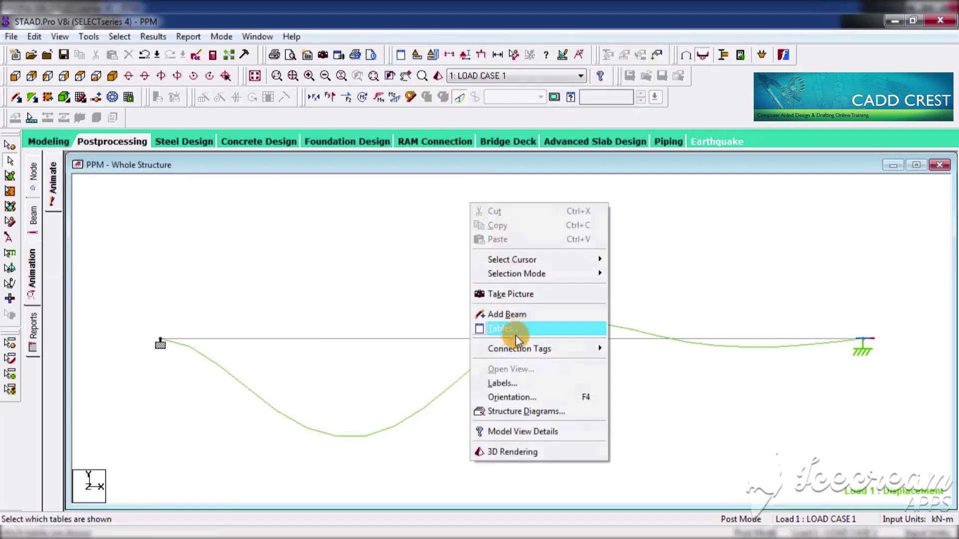
click(508, 378)
click(537, 88)
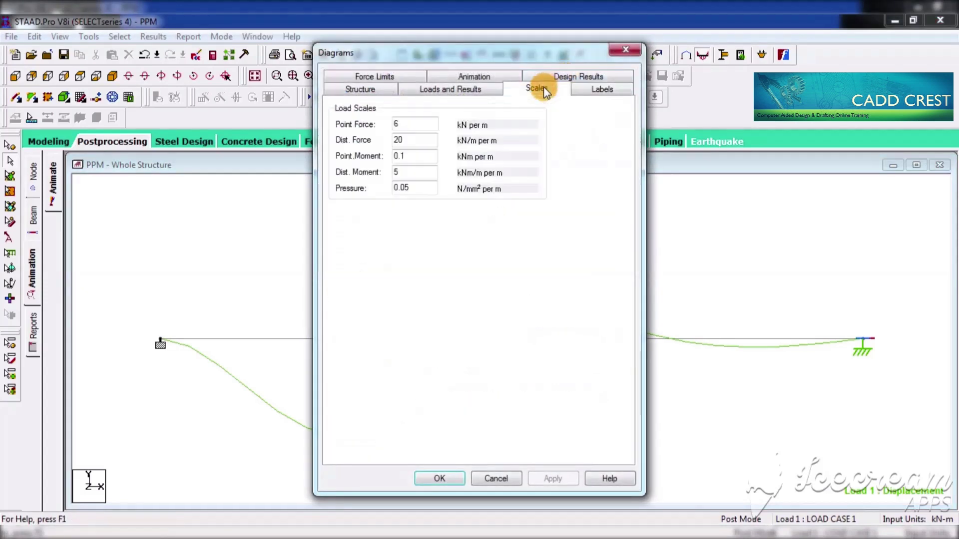
drag(608, 54, 771, 51)
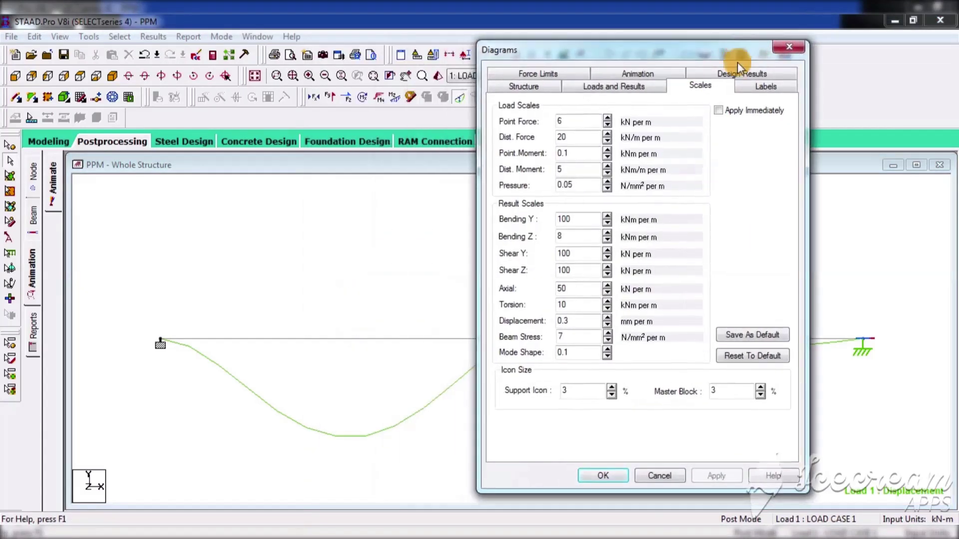
click(607, 318)
click(607, 318)
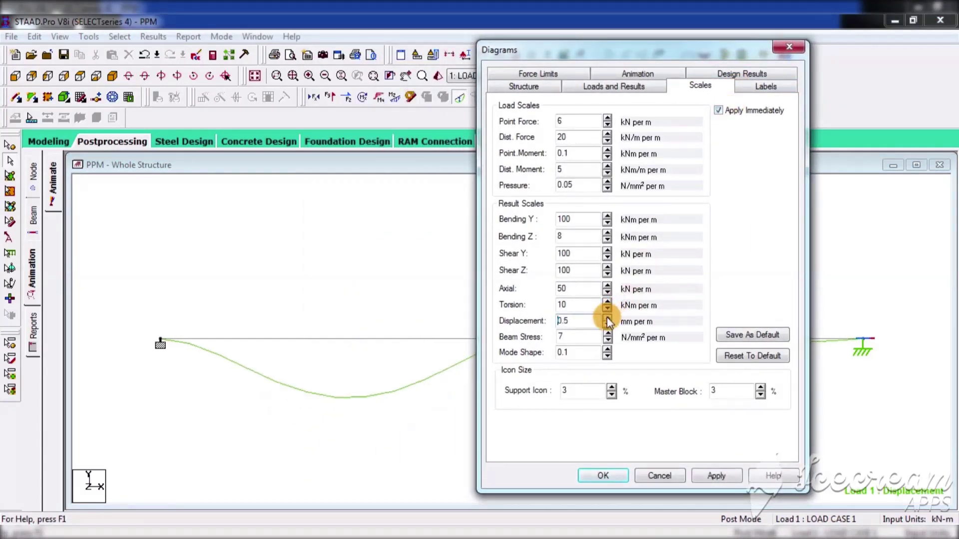
click(607, 318)
click(606, 319)
click(618, 476)
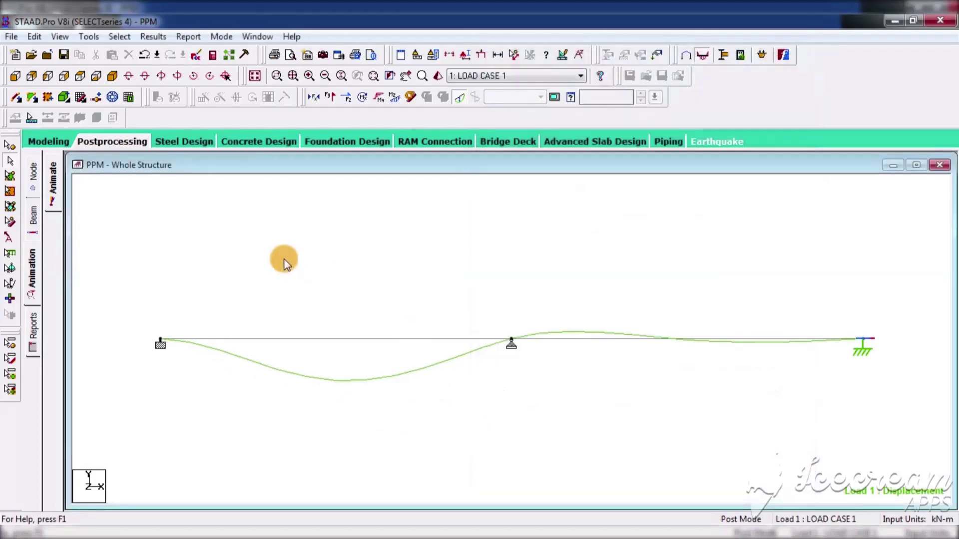
Run the Section Displacement animation with 5 extra frames and a target of 15 FPS
click(37, 274)
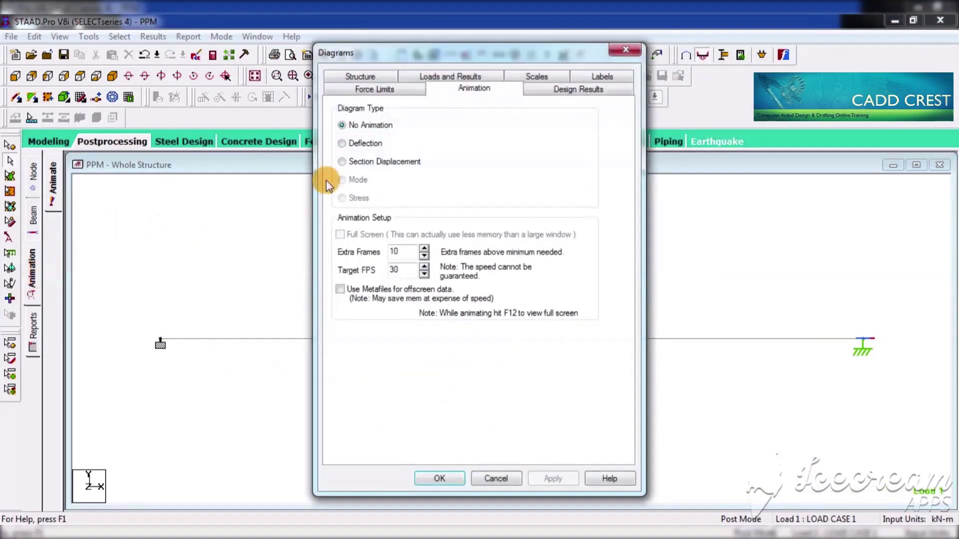
click(361, 146)
click(356, 162)
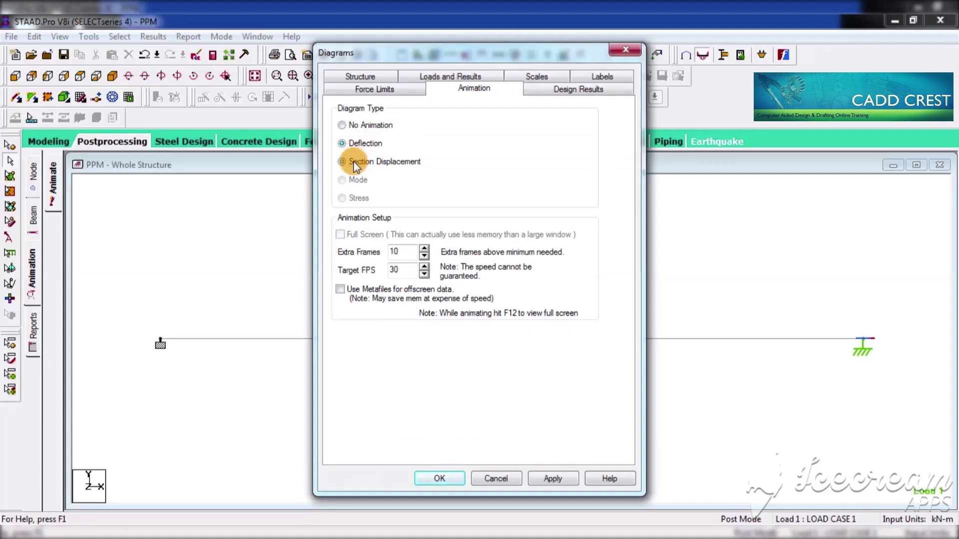
drag(499, 52, 759, 63)
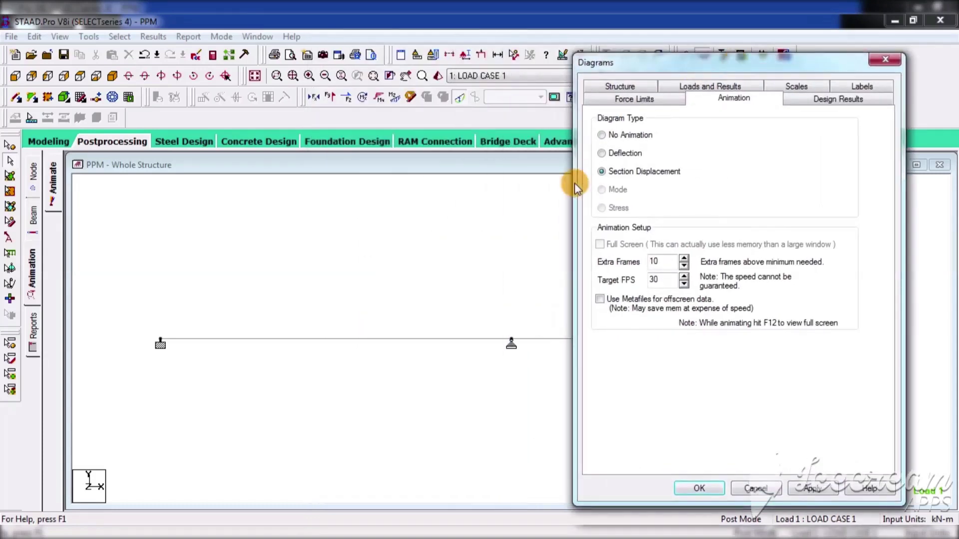
click(625, 175)
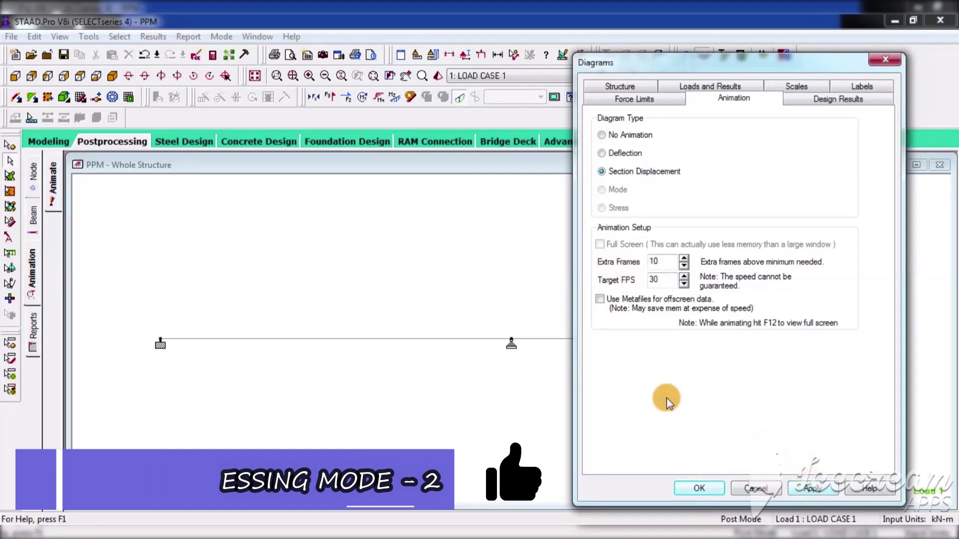
click(684, 266)
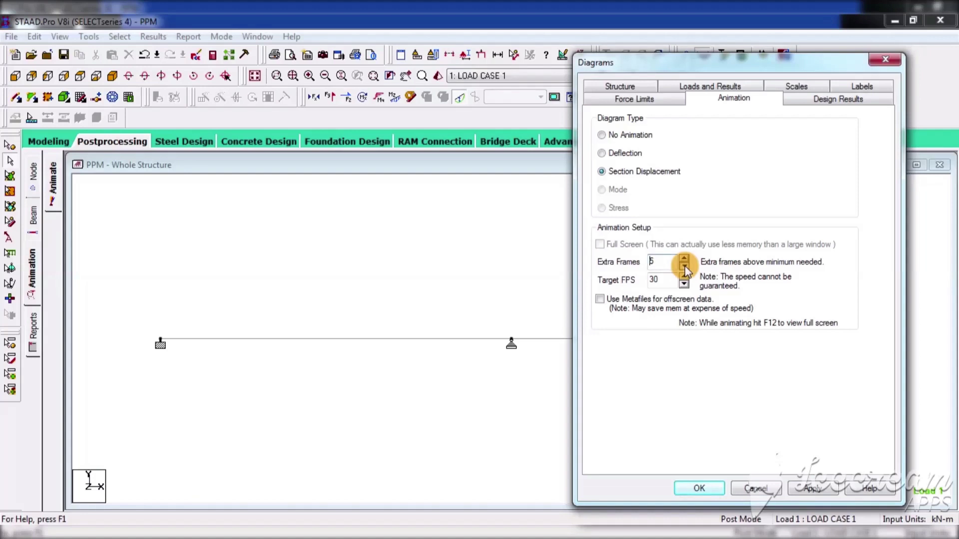
click(686, 285)
click(686, 285)
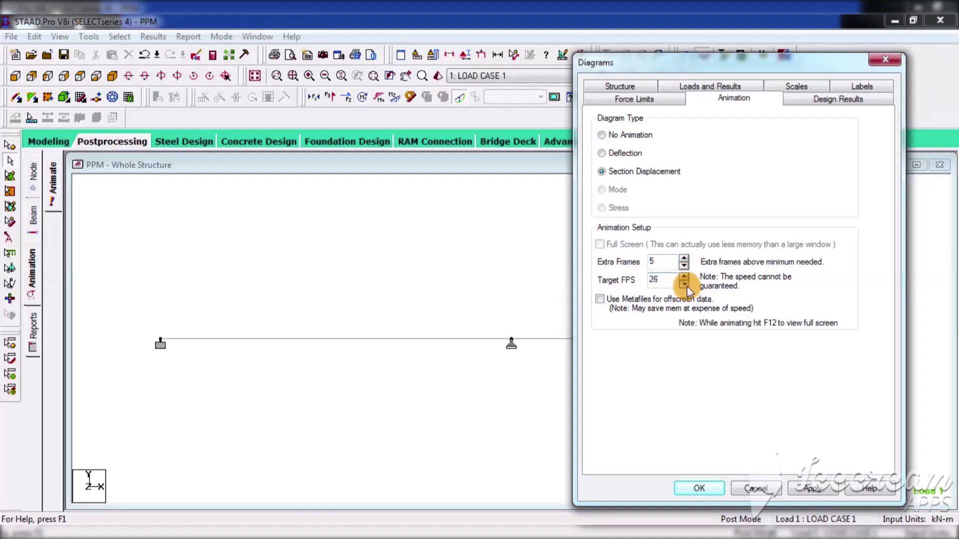
click(685, 284)
click(699, 488)
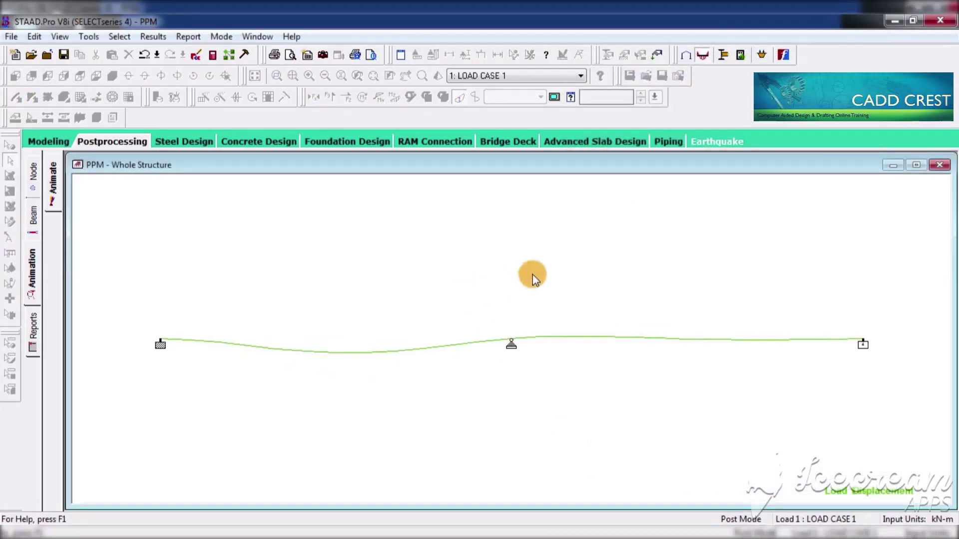
Stop the animation, set 50 extra frames and a target of 60 FPS, and show the static displacement diagram again
click(52, 202)
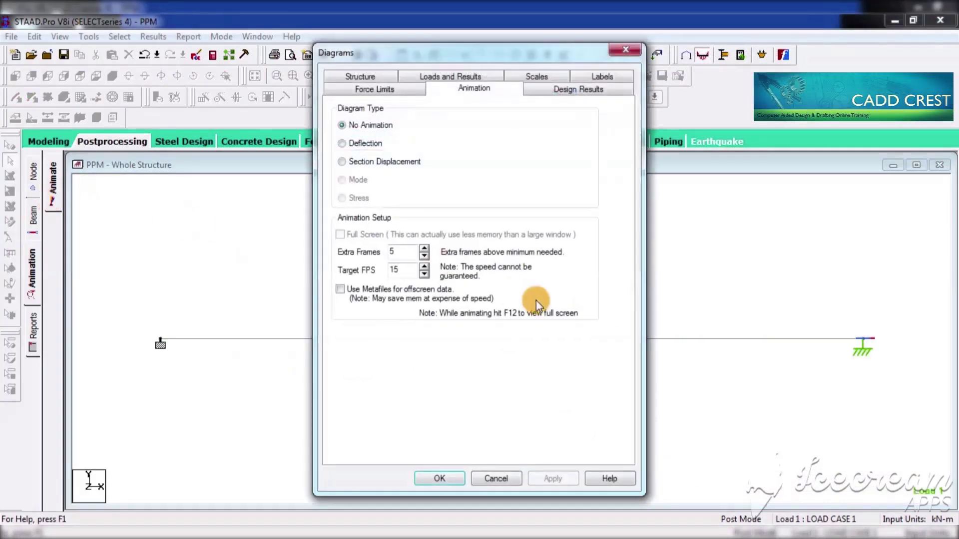
double_click(402, 252)
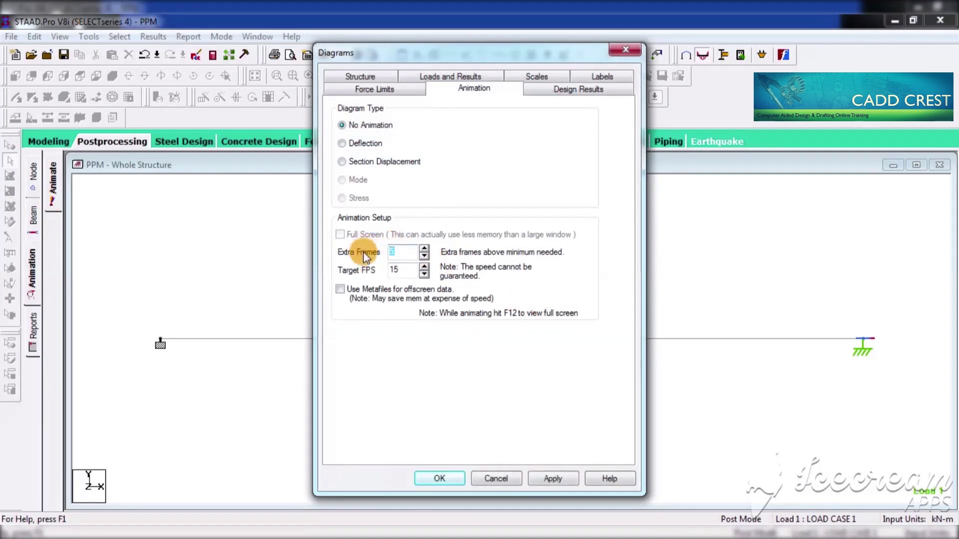
text(50)
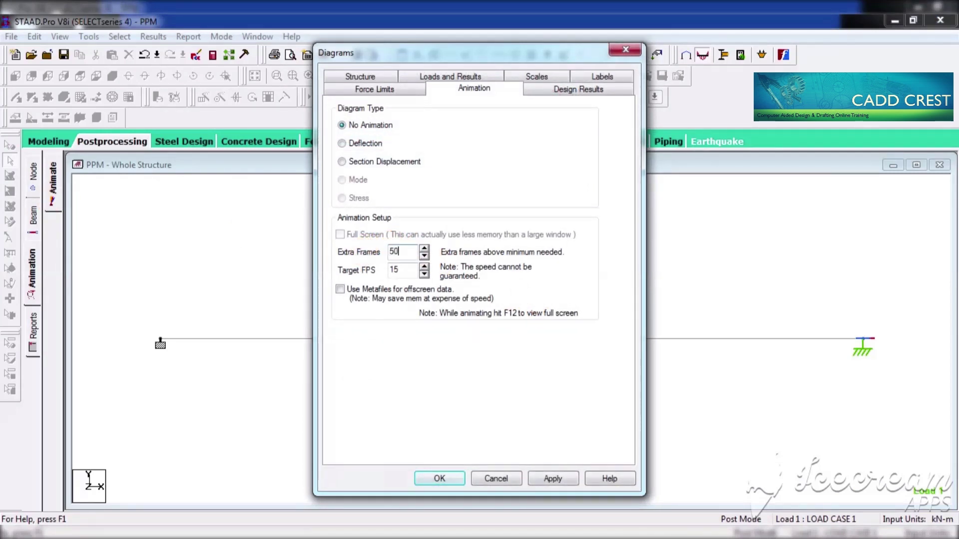
double_click(395, 270)
text(60)
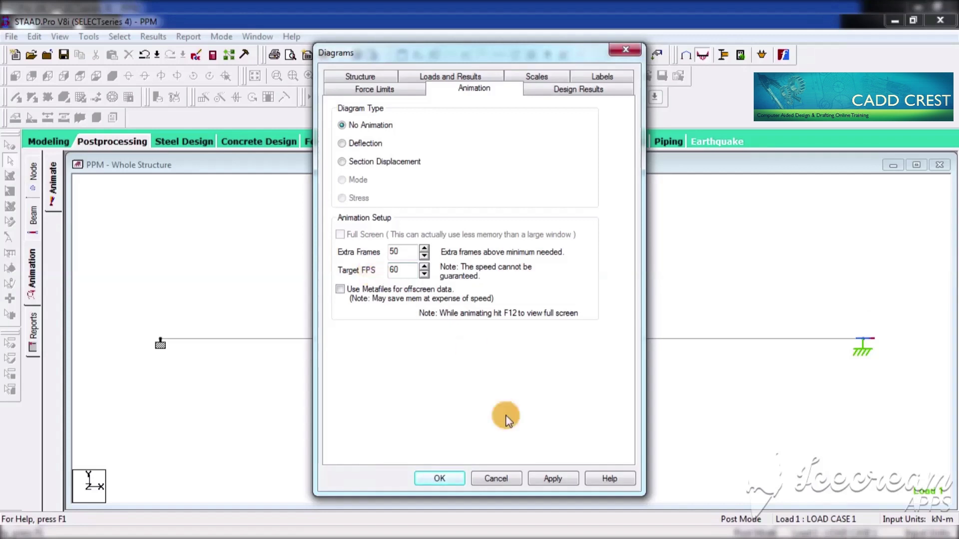
click(440, 478)
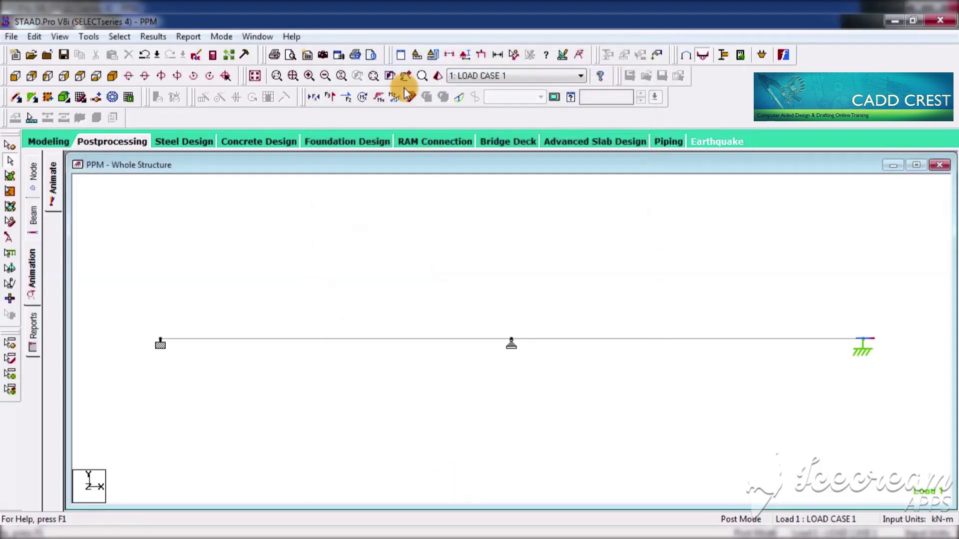
click(458, 98)
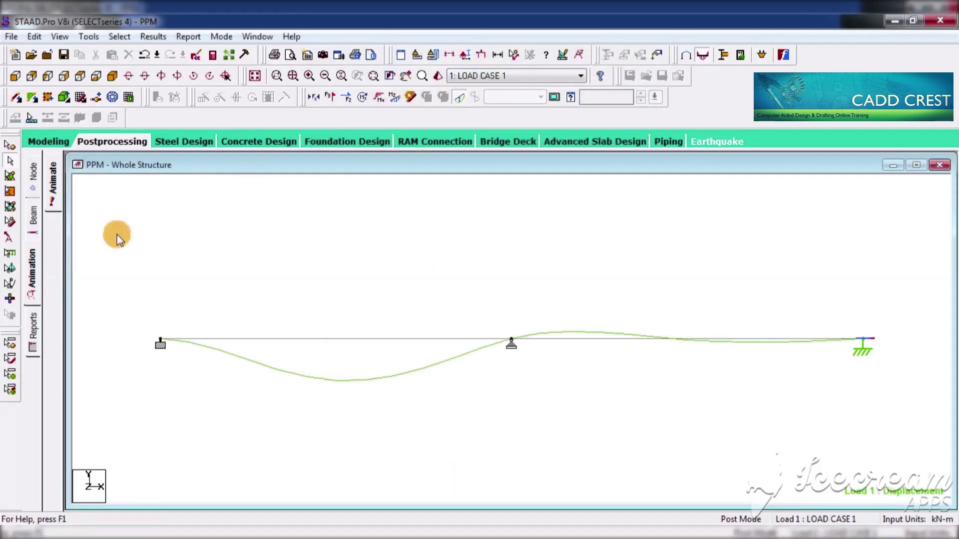
Select Section Displacement as the animation type and run the animation on the beam
click(54, 187)
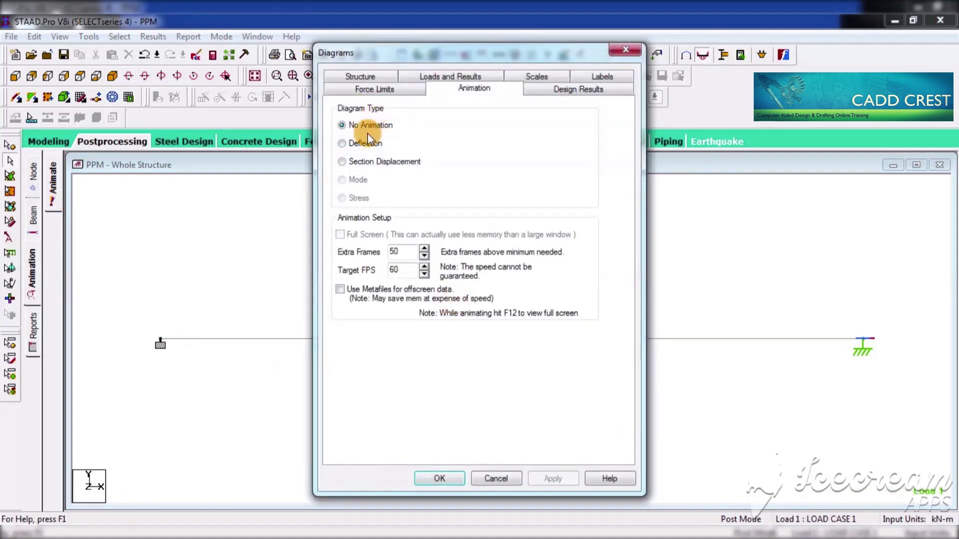
click(350, 160)
click(458, 478)
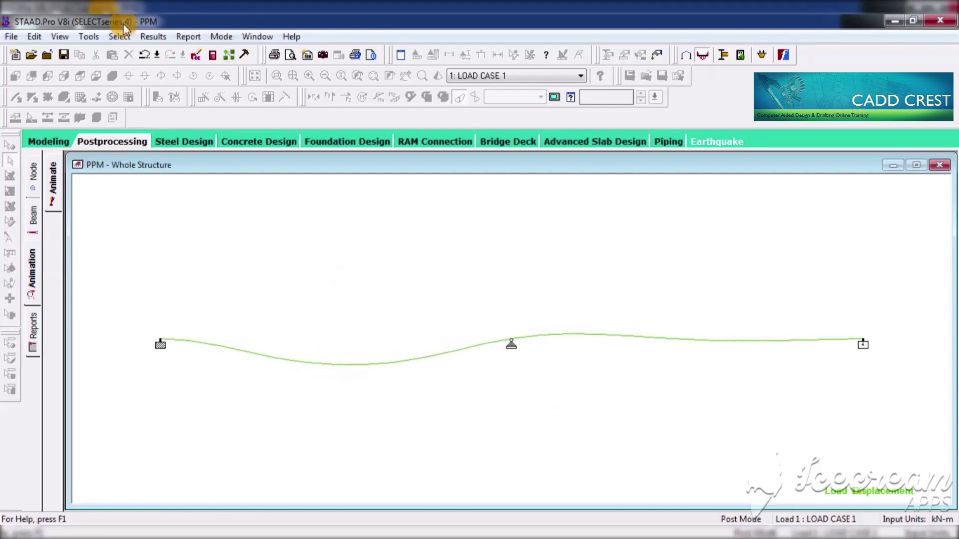
Stop the running section displacement animation by applying the No Animation option
click(89, 37)
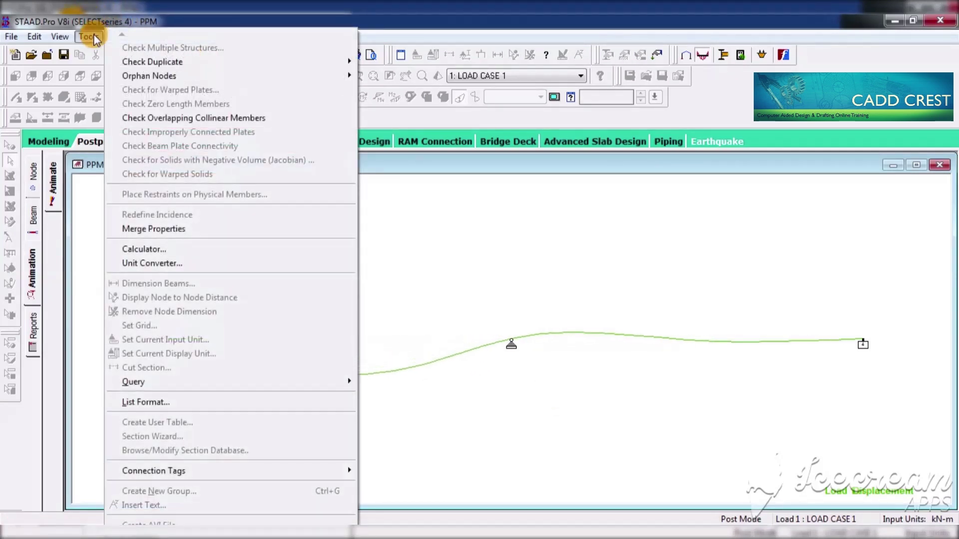
click(454, 15)
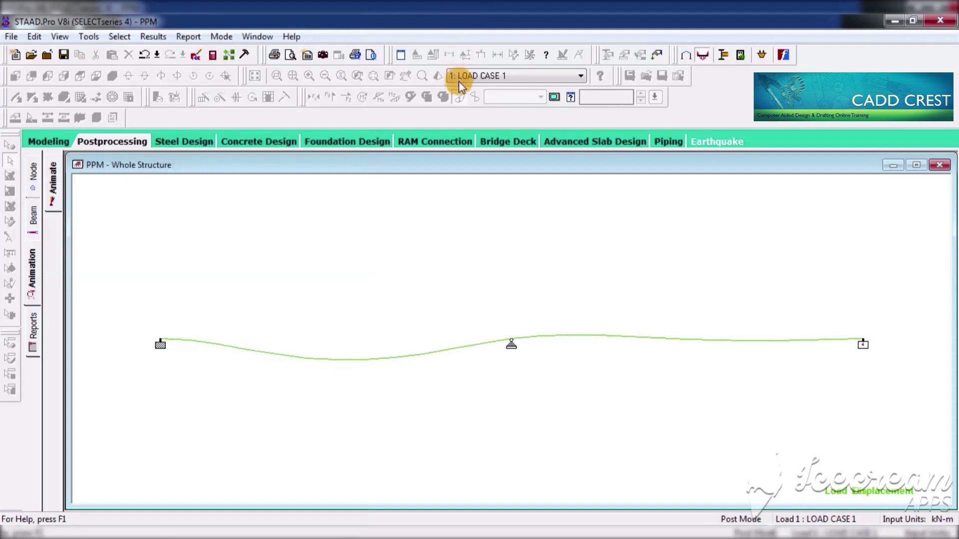
click(53, 186)
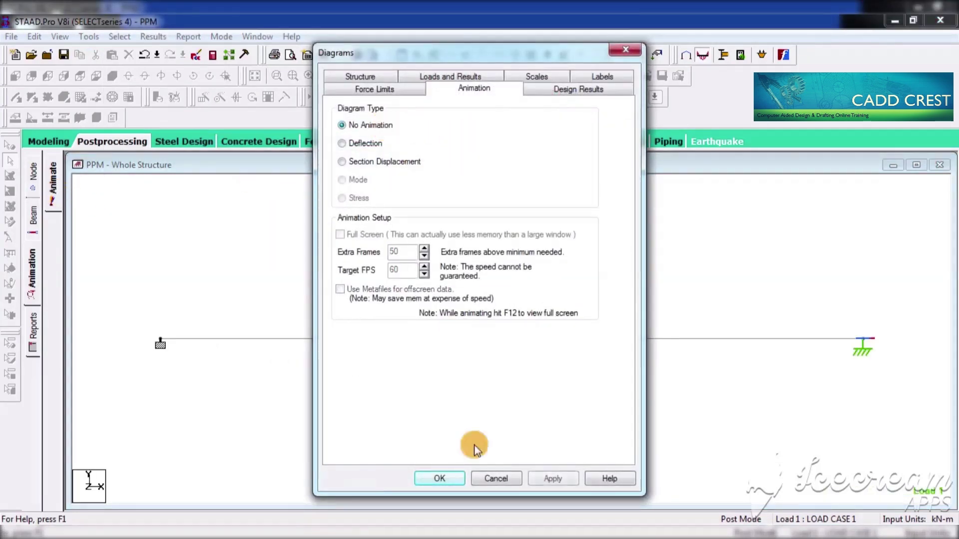
click(446, 478)
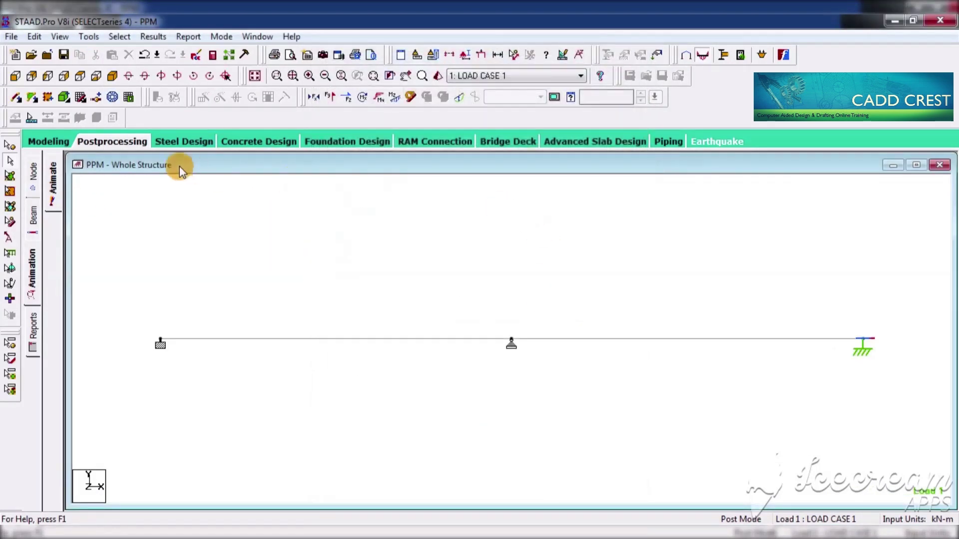
Create an AVI file of the Sectional Displacement animation, saved on the Desktop as SAMPLE with the Full Frames (Uncompressed) compressor
click(88, 38)
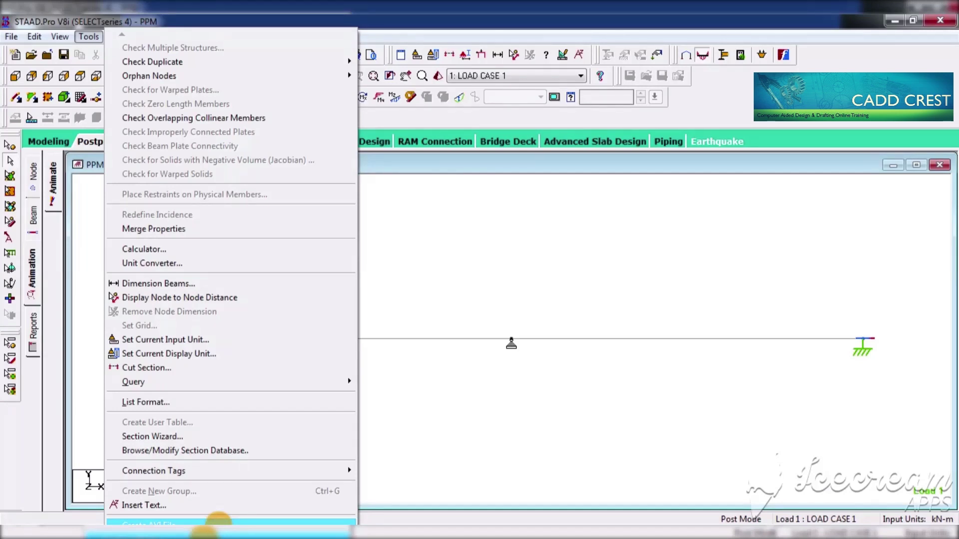
click(218, 523)
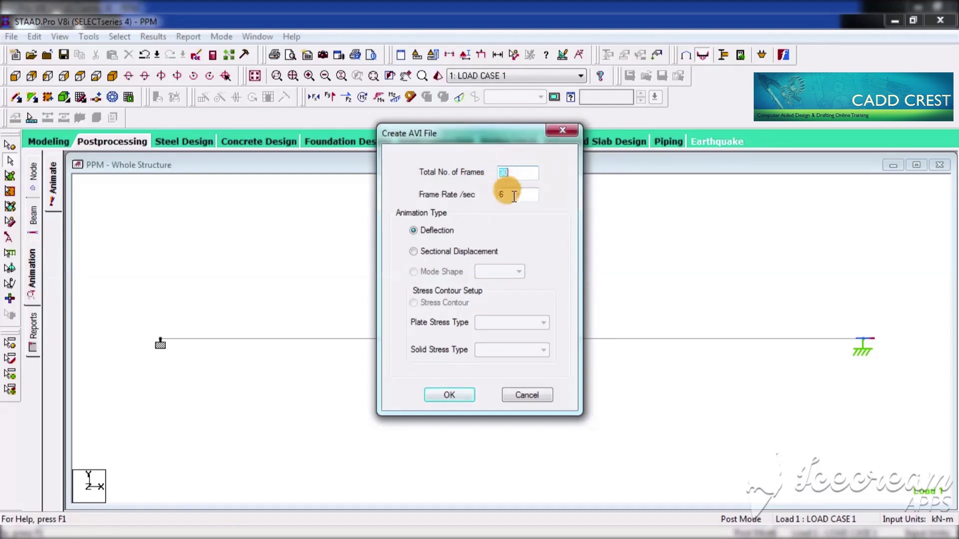
click(429, 252)
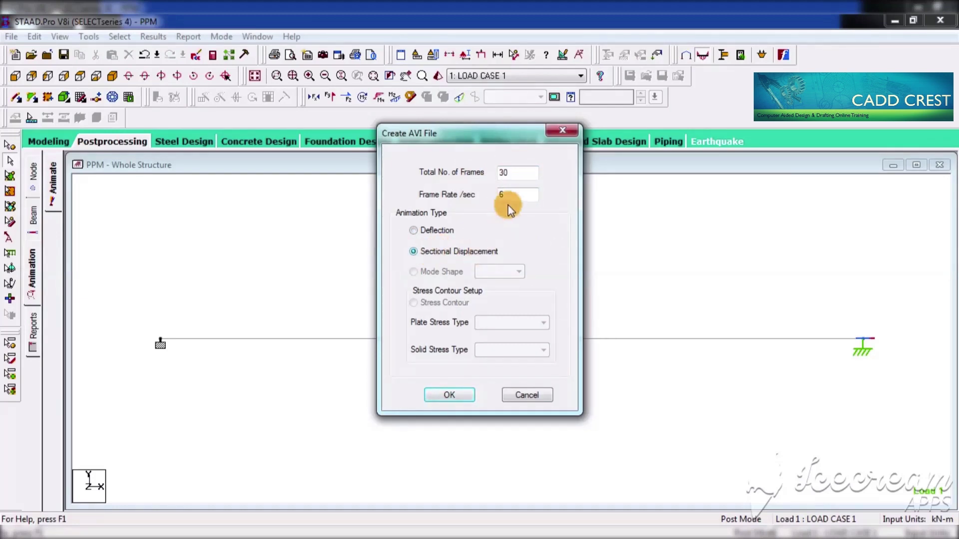
click(449, 395)
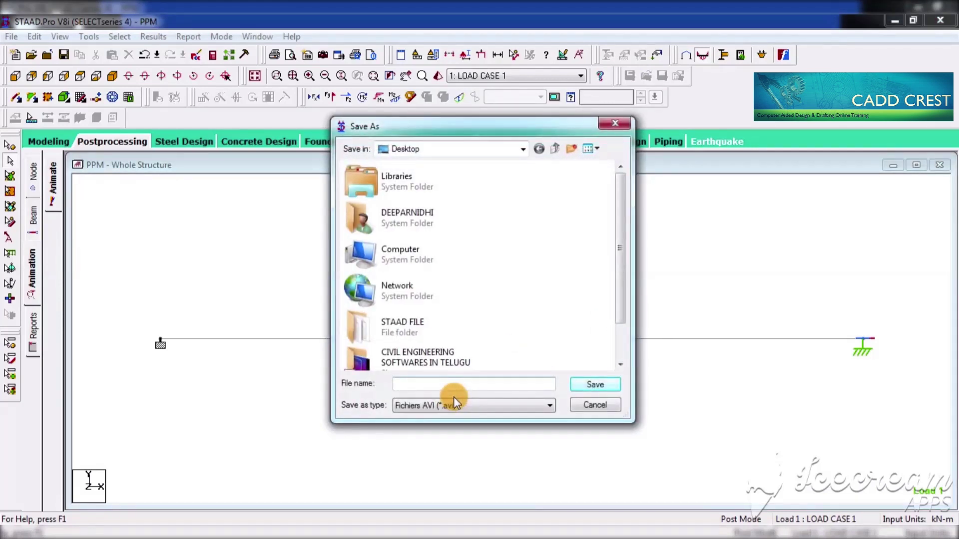
text(SAMPLE)
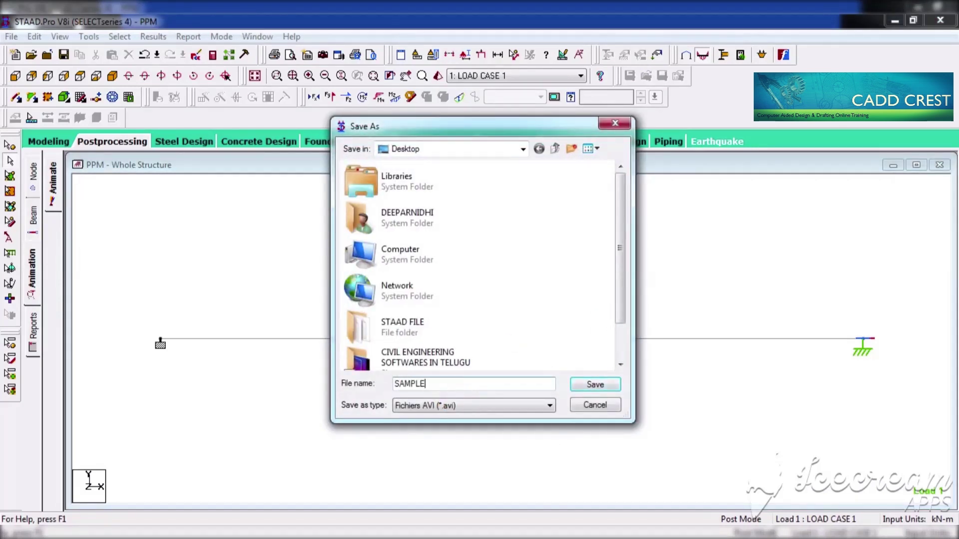
click(598, 380)
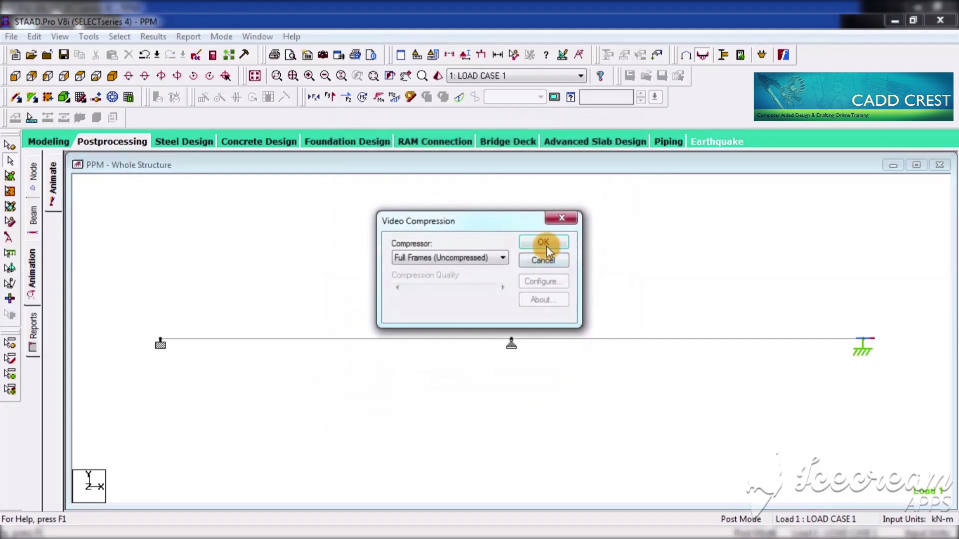
click(546, 244)
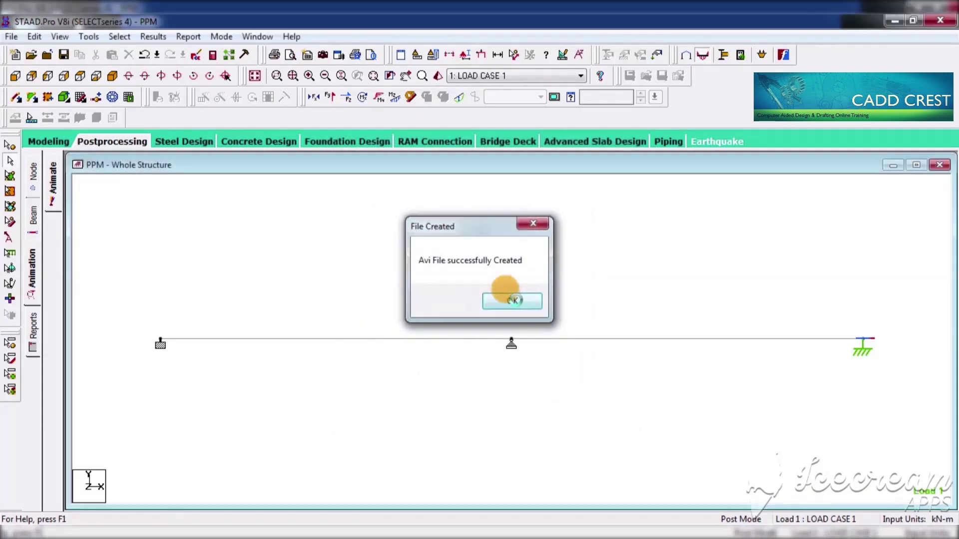
click(513, 299)
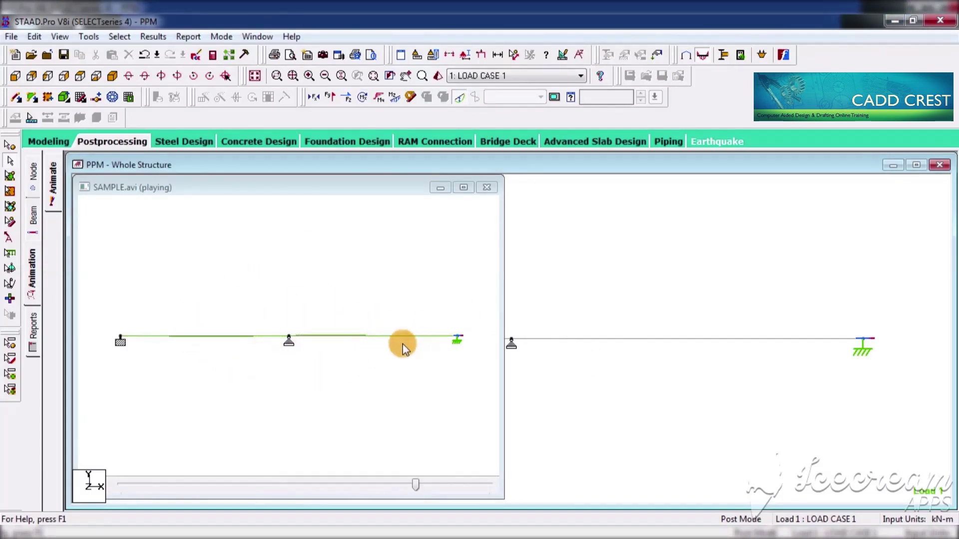
Close the AVI preview, switch to the desktop and view the SAMPLE video enlarged in the media player
click(486, 187)
click(893, 28)
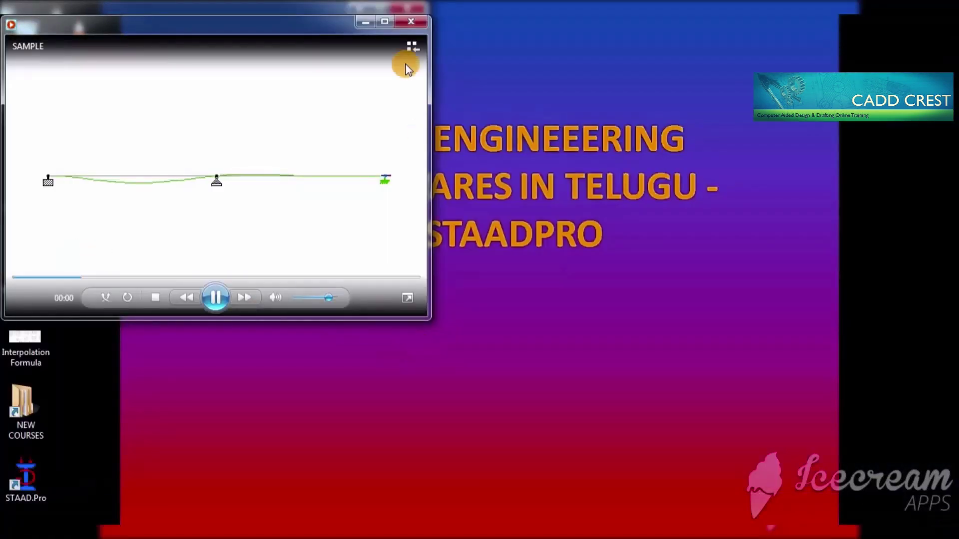
click(384, 21)
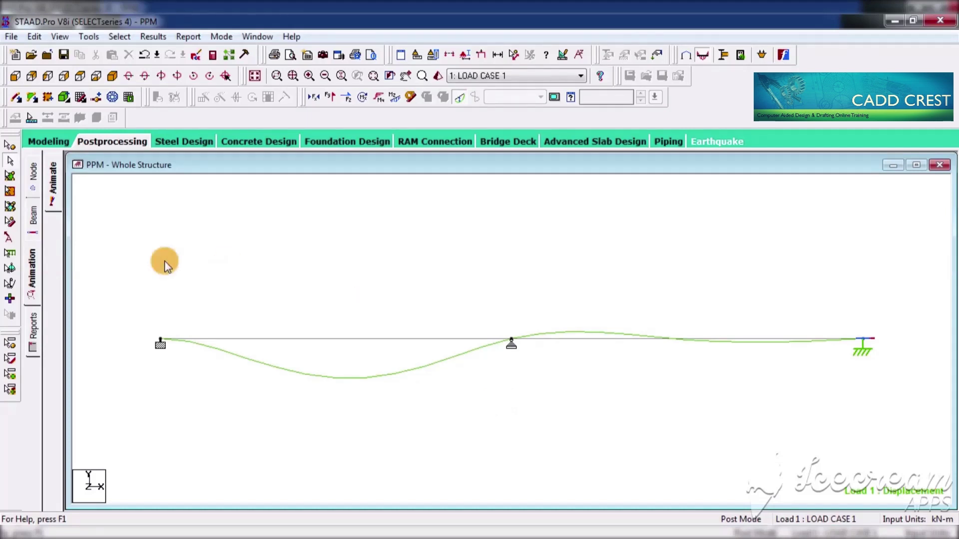
Open the report setup from the Reports page and list the available Output items
click(34, 325)
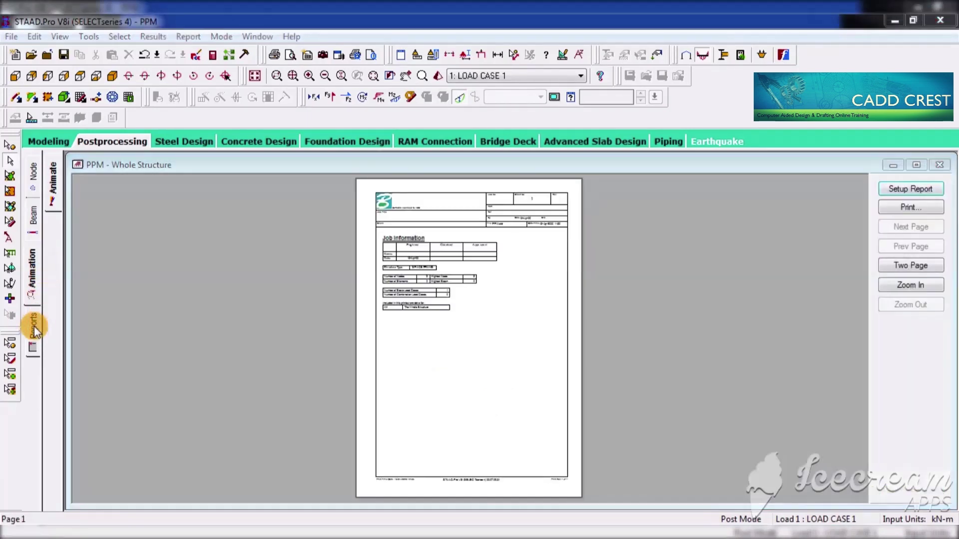
drag(488, 143, 490, 212)
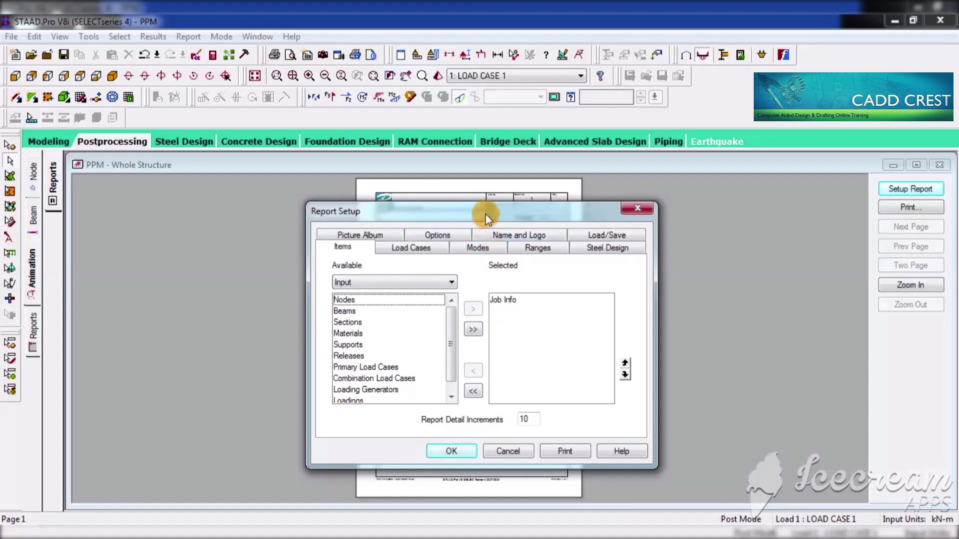
drag(485, 213, 477, 205)
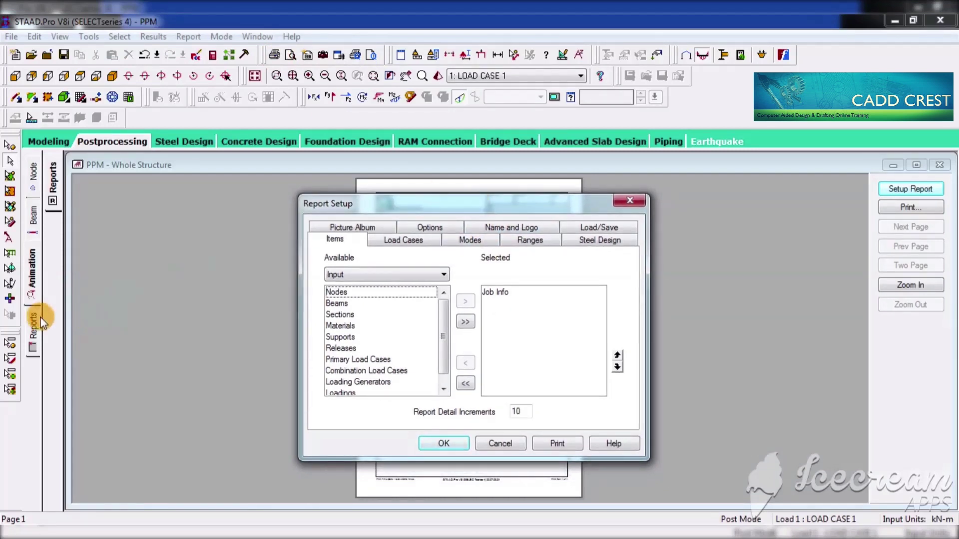
drag(485, 209, 481, 214)
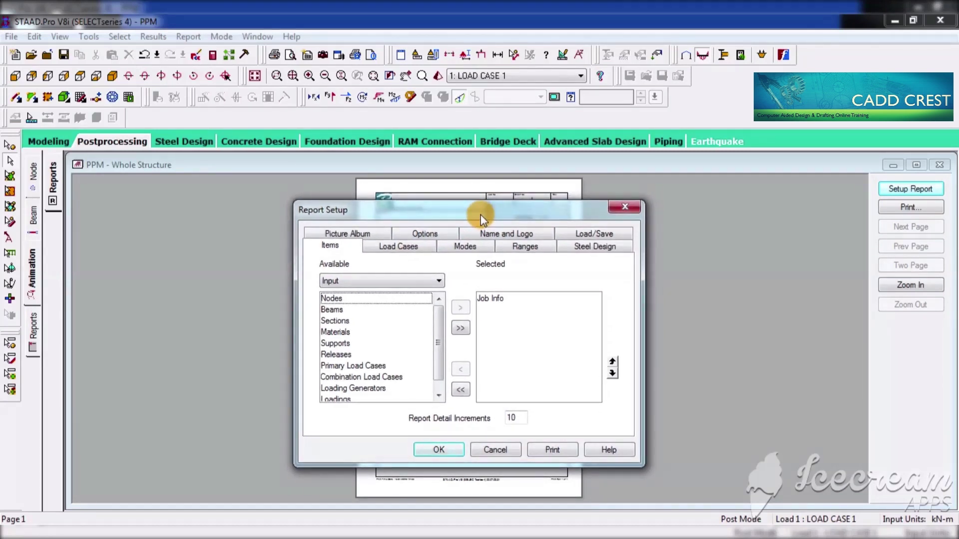
click(328, 246)
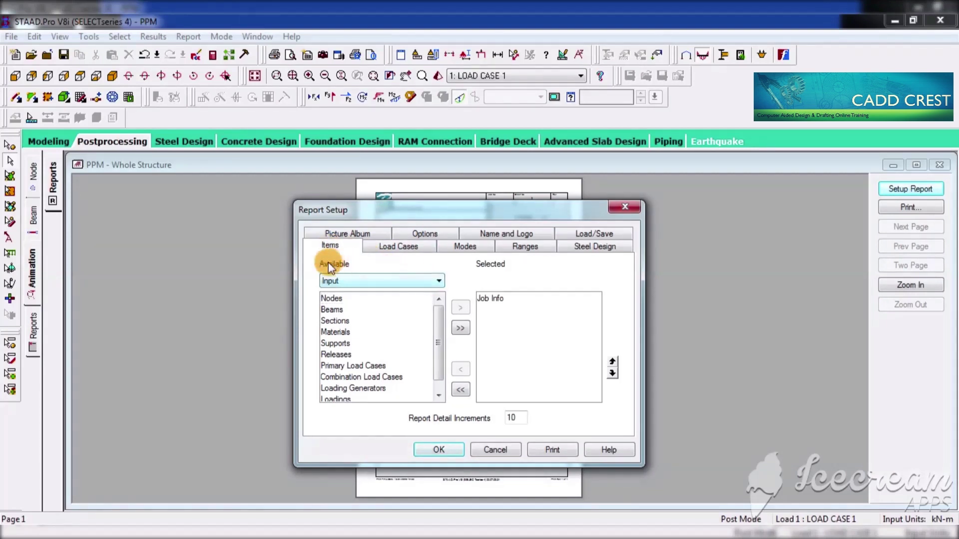
click(438, 280)
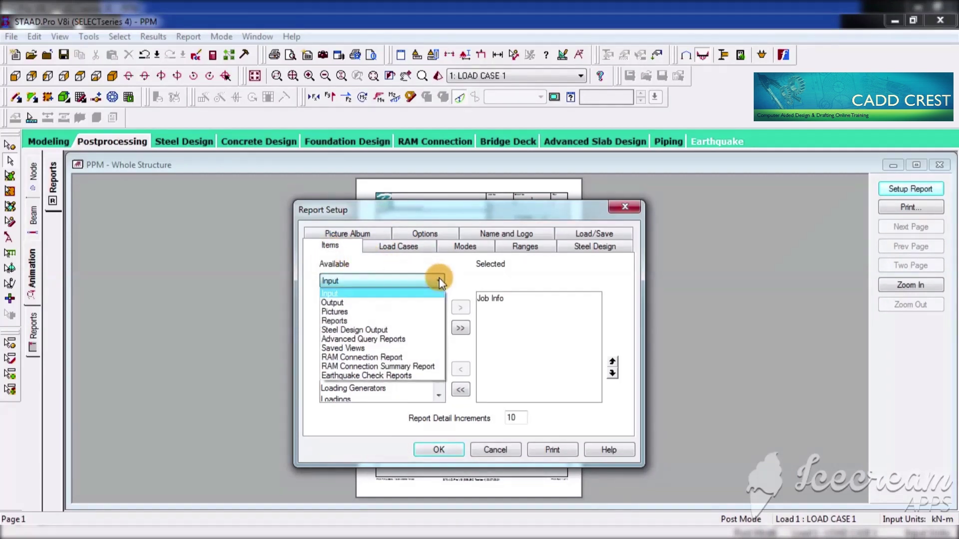
click(349, 303)
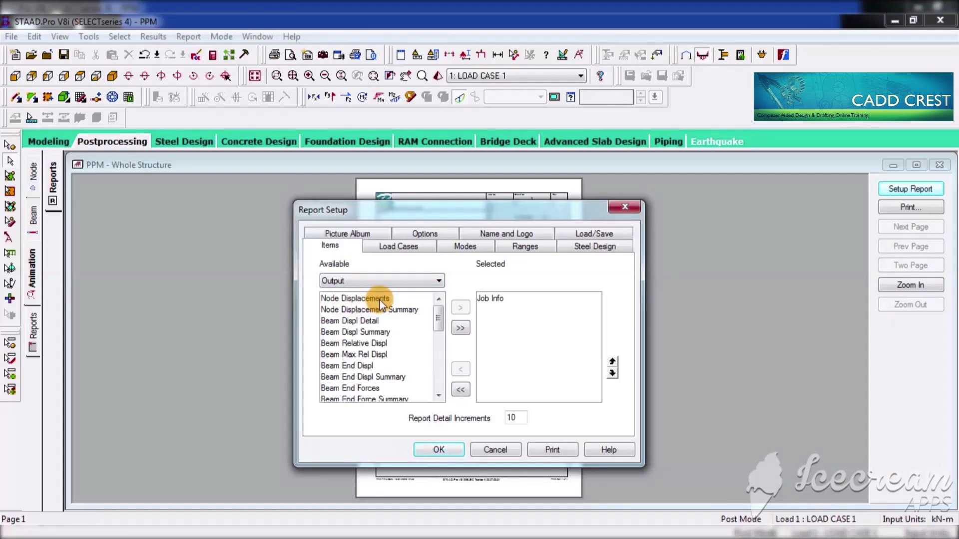
Add Beam Displ Detail and Beam Displ Summary to the report's selected items and generate the report
double_click(364, 322)
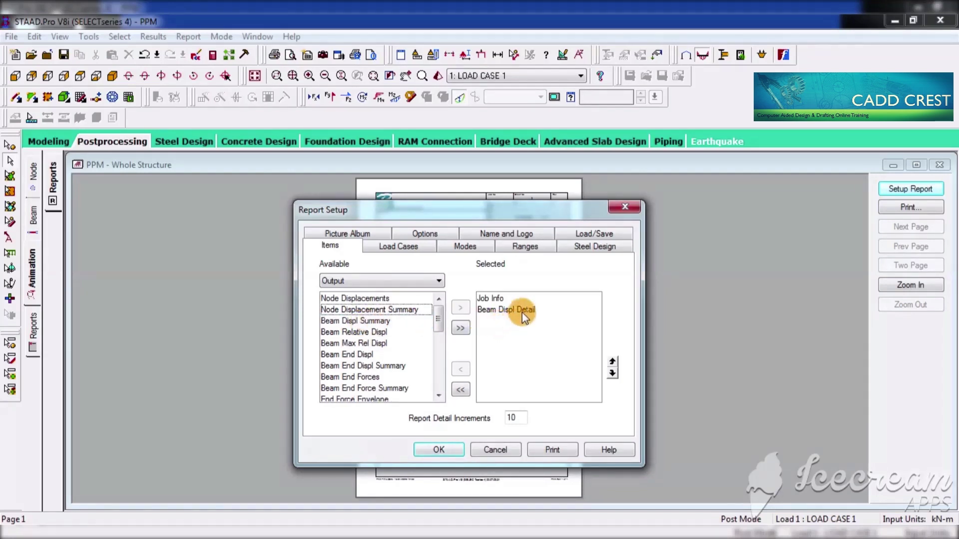
click(355, 322)
double_click(354, 322)
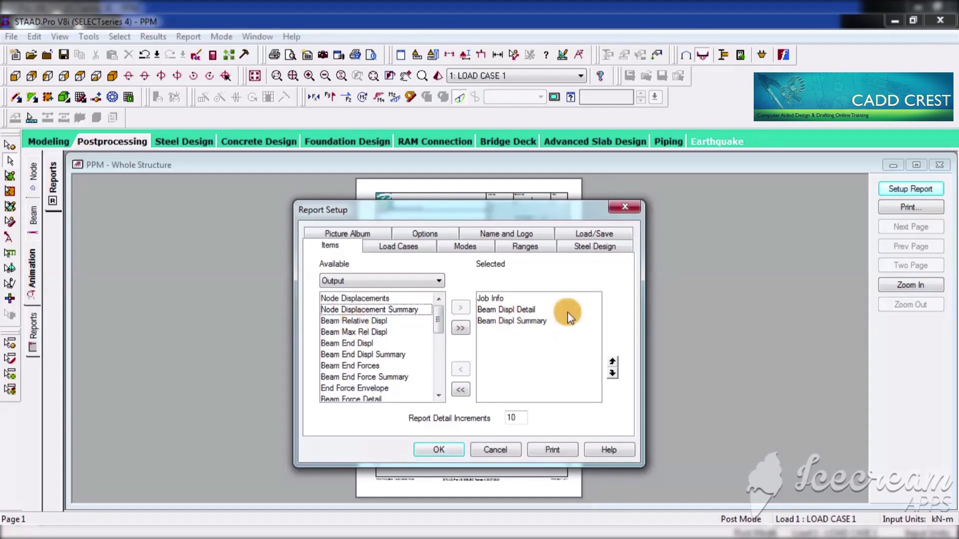
click(498, 299)
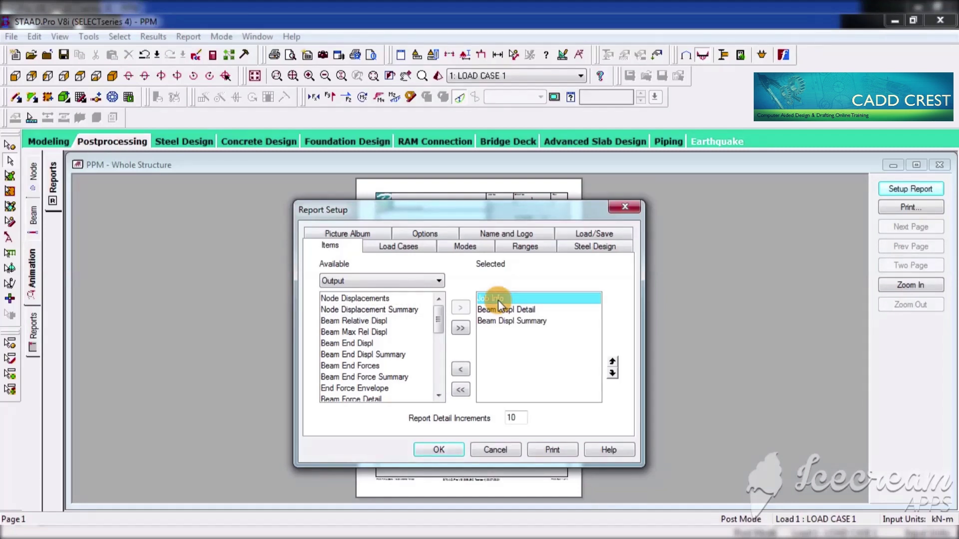
drag(461, 211, 500, 266)
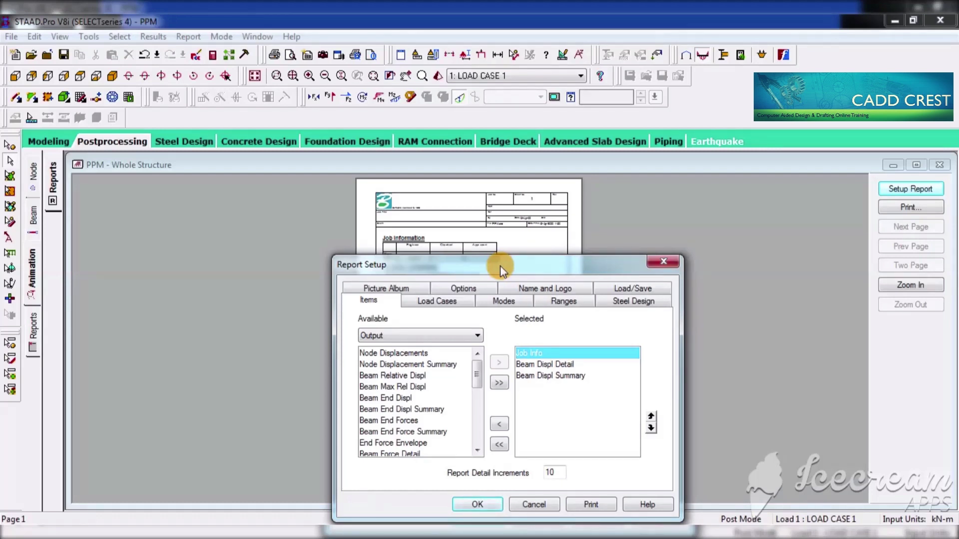
click(490, 500)
Examine the enlarged report's job information, beam displacement detail table and the displacement summary on the second page
click(449, 276)
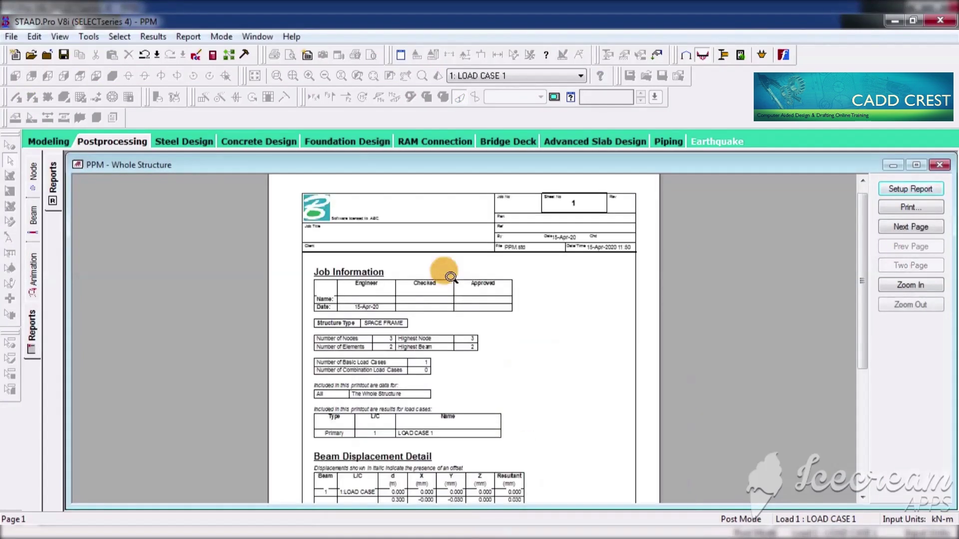
click(356, 293)
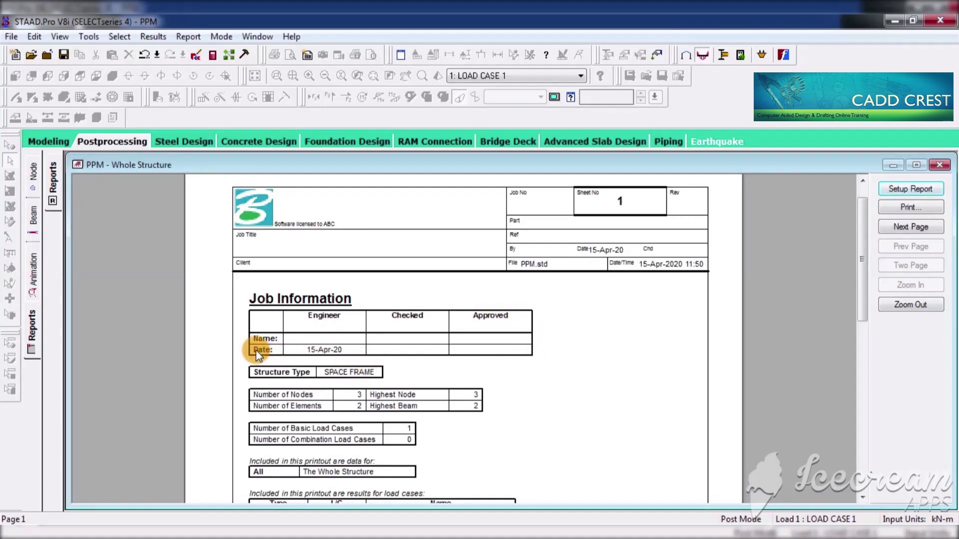
drag(861, 258, 861, 310)
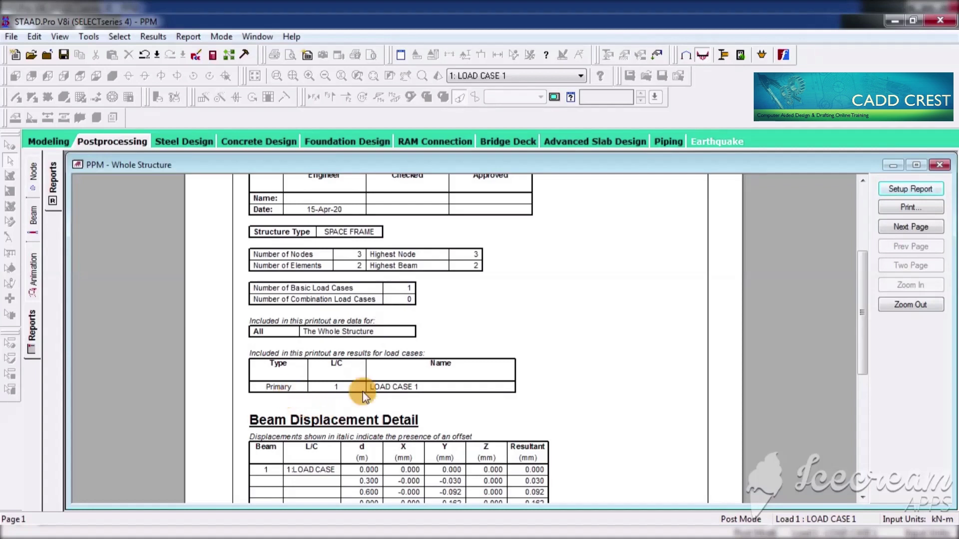
drag(860, 328, 860, 420)
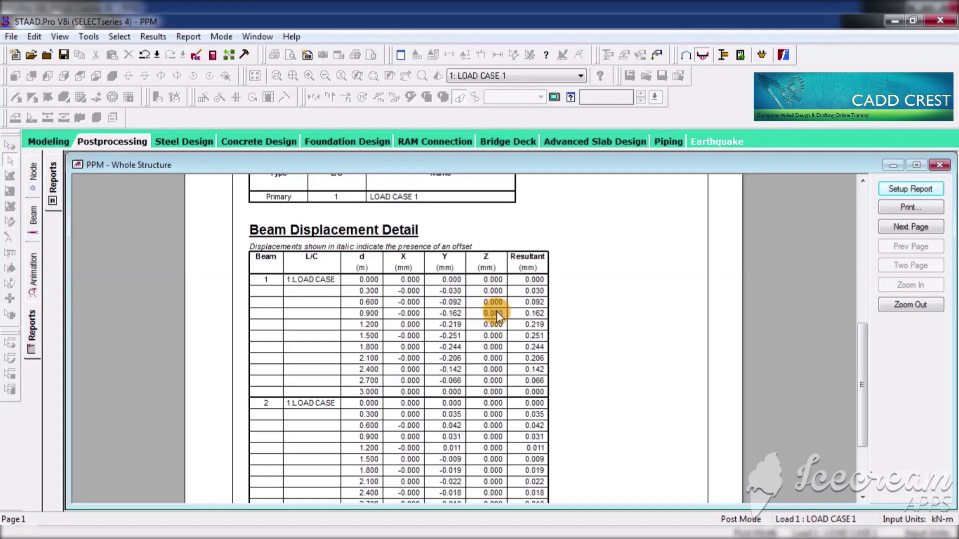
mouse_move(862, 360)
mouse_down()
mouse_move(858, 399)
mouse_move(856, 364)
mouse_up()
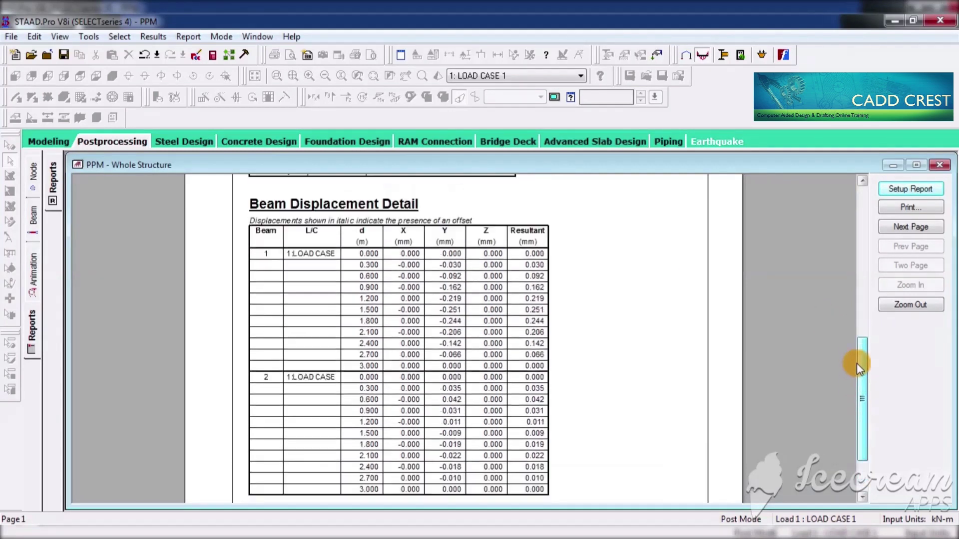
click(911, 227)
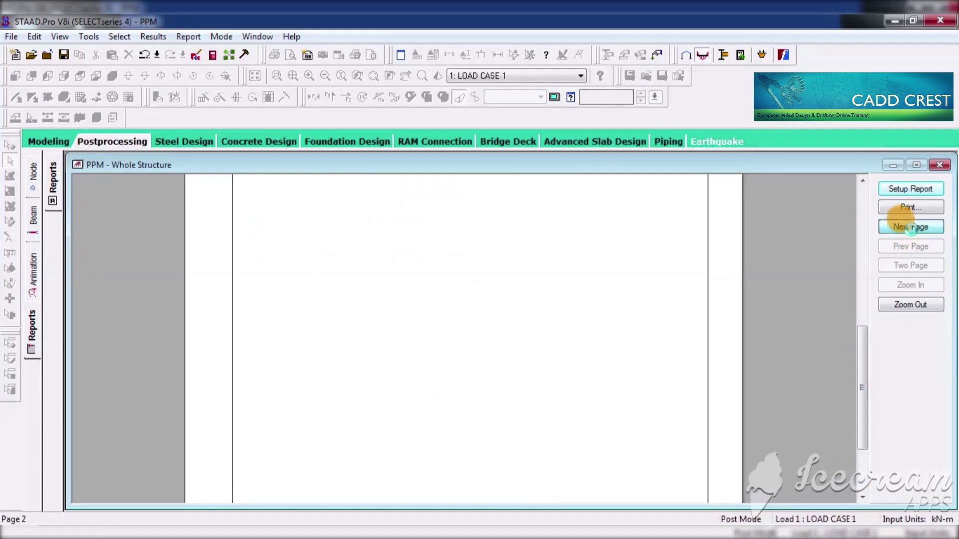
drag(863, 360, 861, 273)
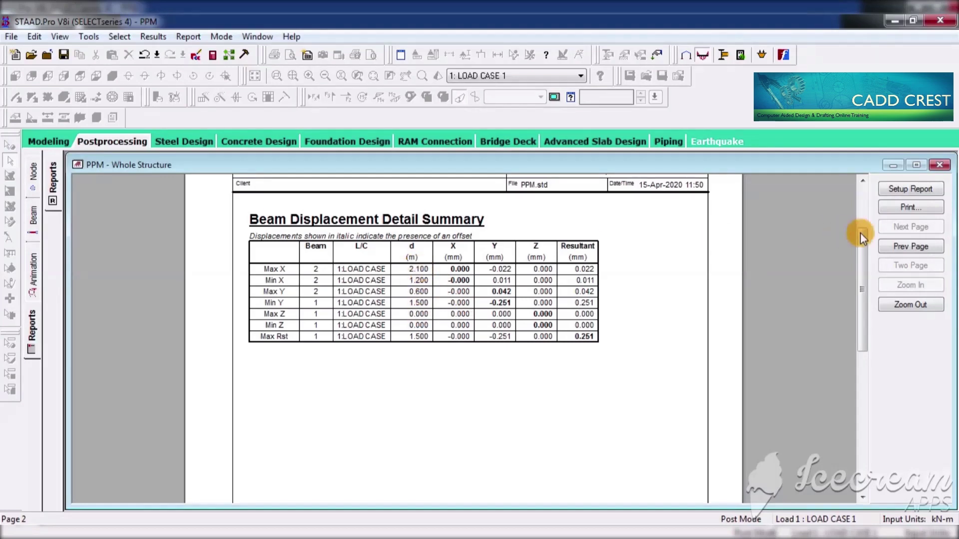
Replace the two beam displacement items with the Output item Beam End Forces in the report setup and generate the report
click(919, 191)
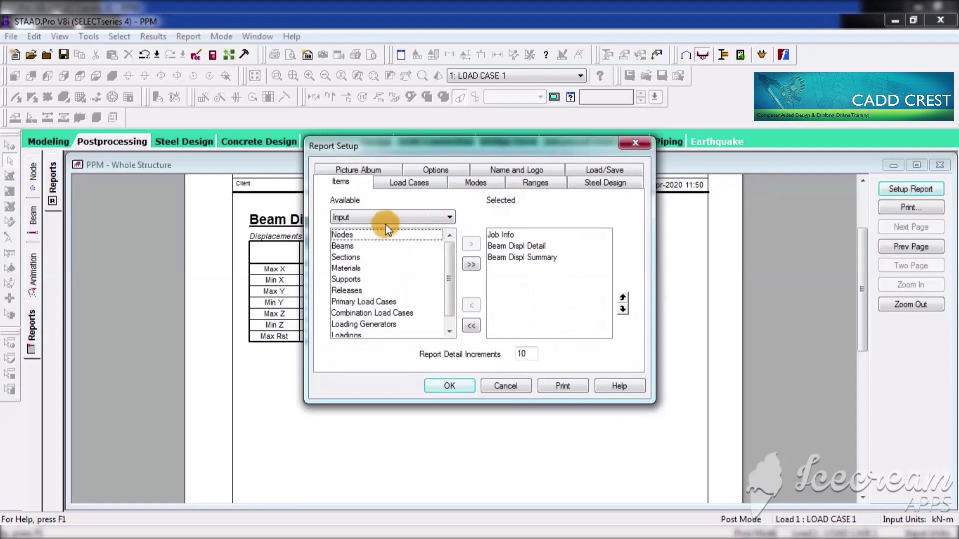
click(382, 218)
click(364, 239)
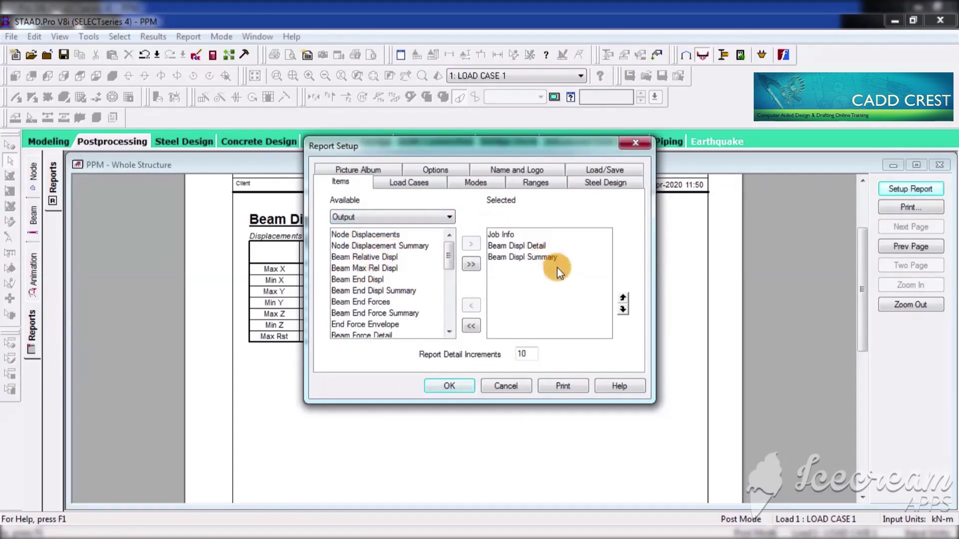
double_click(530, 258)
double_click(526, 247)
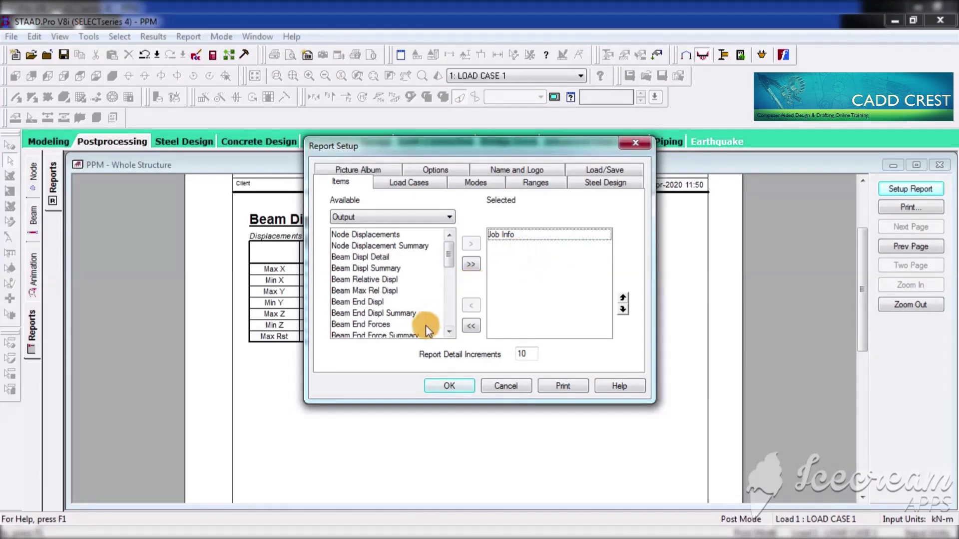
double_click(373, 325)
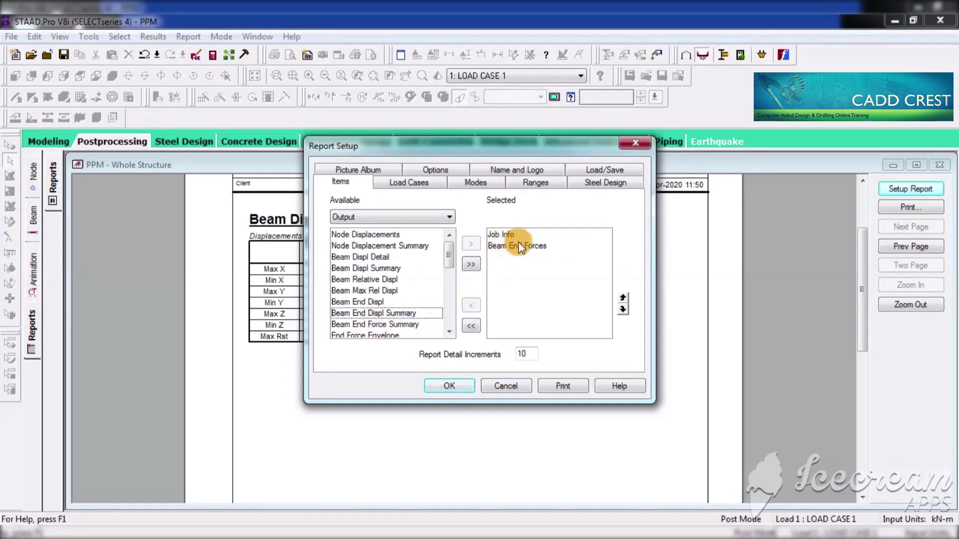
click(463, 385)
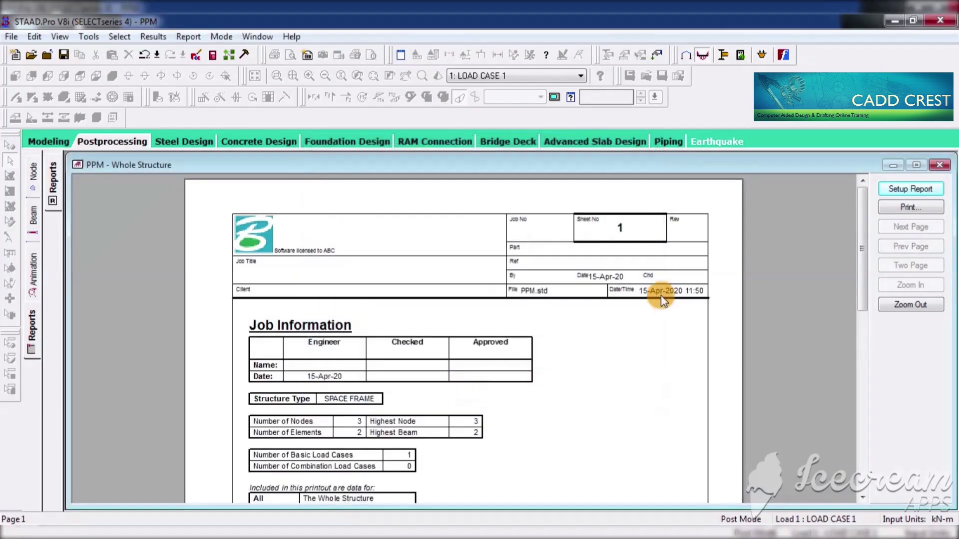
Examine the Beam End Forces table in the report preview, then return to the full-page view
drag(863, 250, 862, 357)
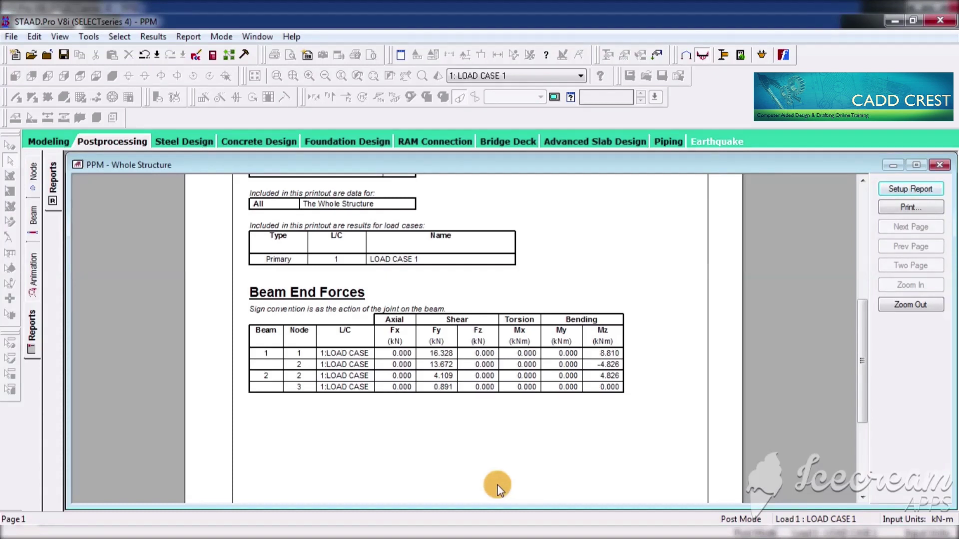
click(541, 405)
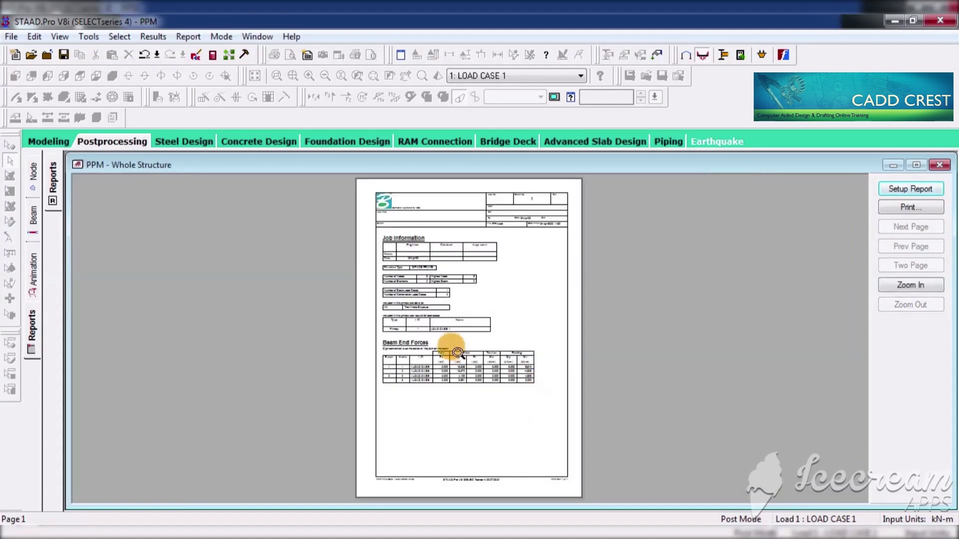
click(455, 351)
click(457, 352)
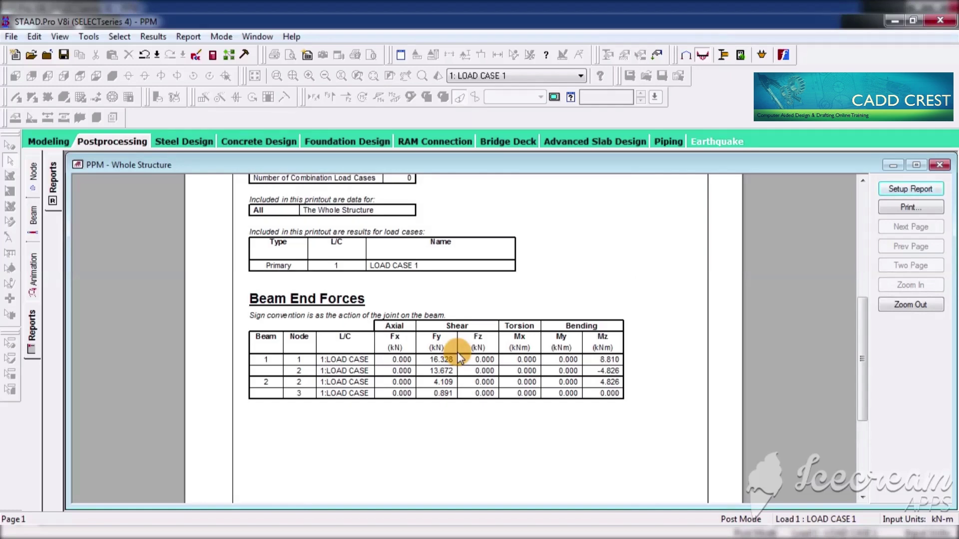
click(457, 352)
Replace Beam End Forces with the Output item Beam Max Moments in the report's selected items
click(906, 190)
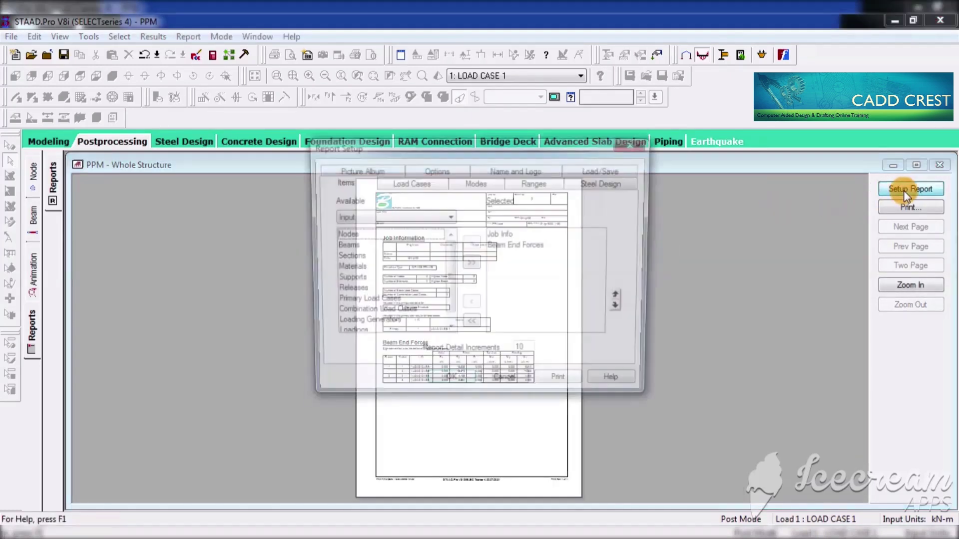
drag(478, 147, 478, 189)
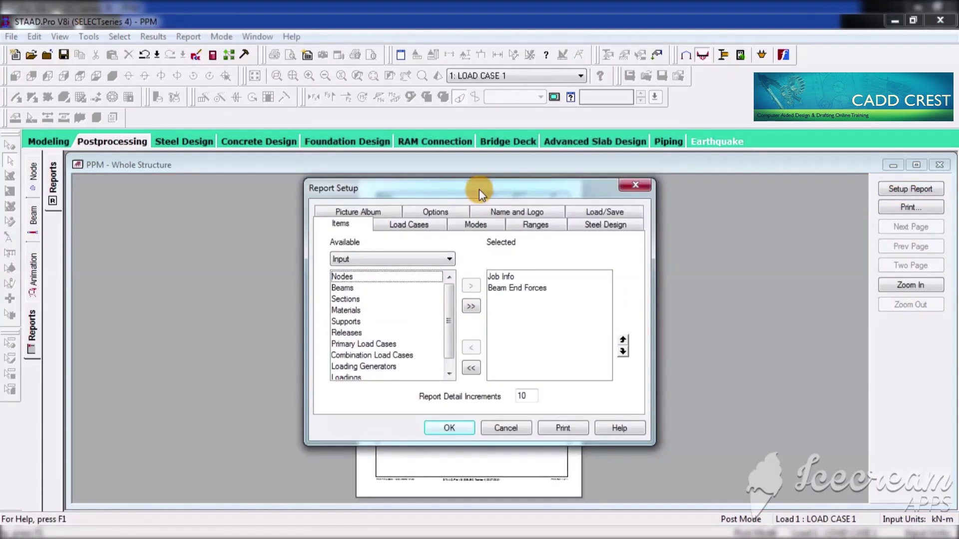
double_click(523, 288)
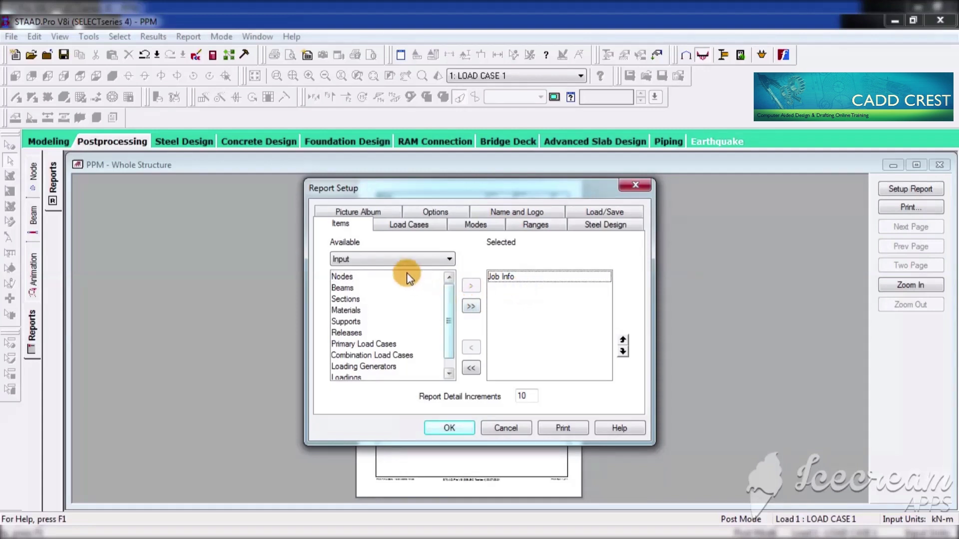
click(359, 256)
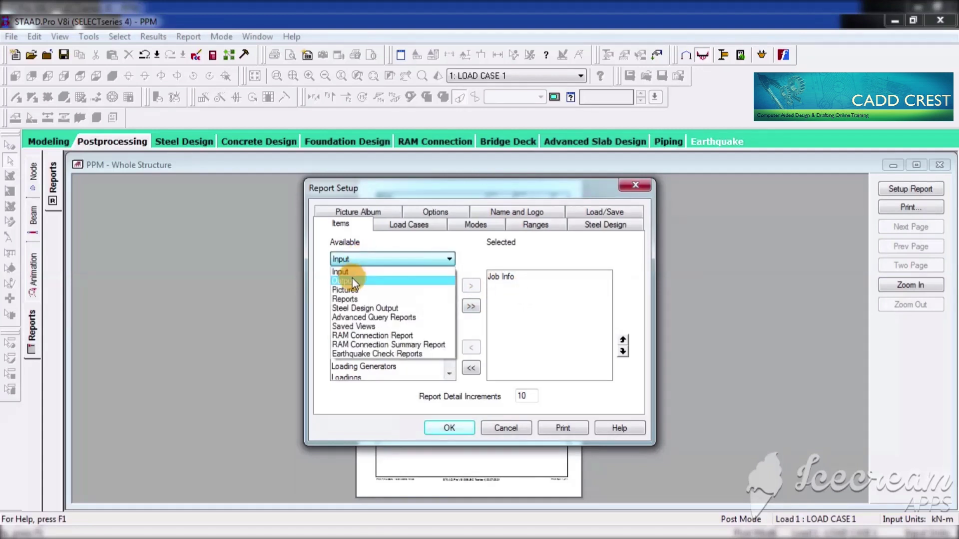
click(352, 280)
drag(447, 298, 449, 326)
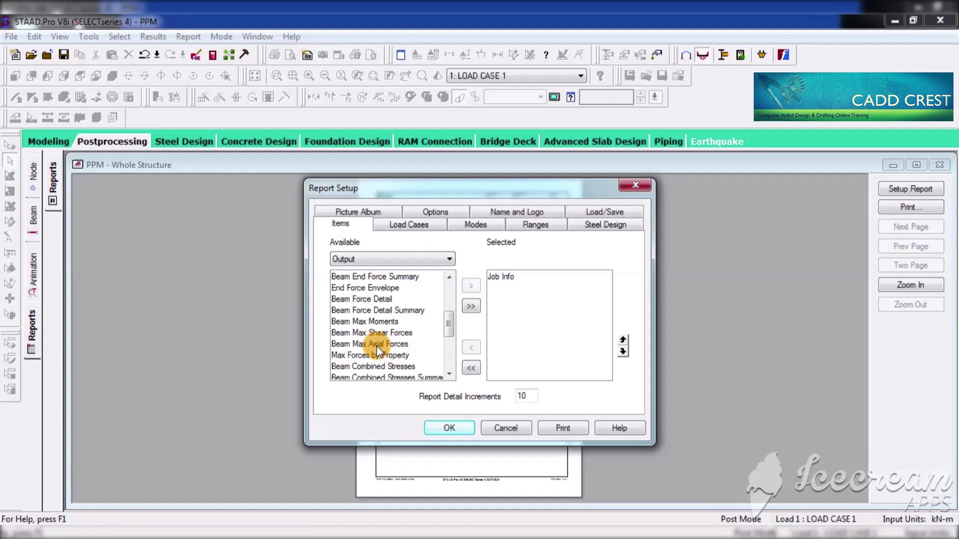
click(376, 321)
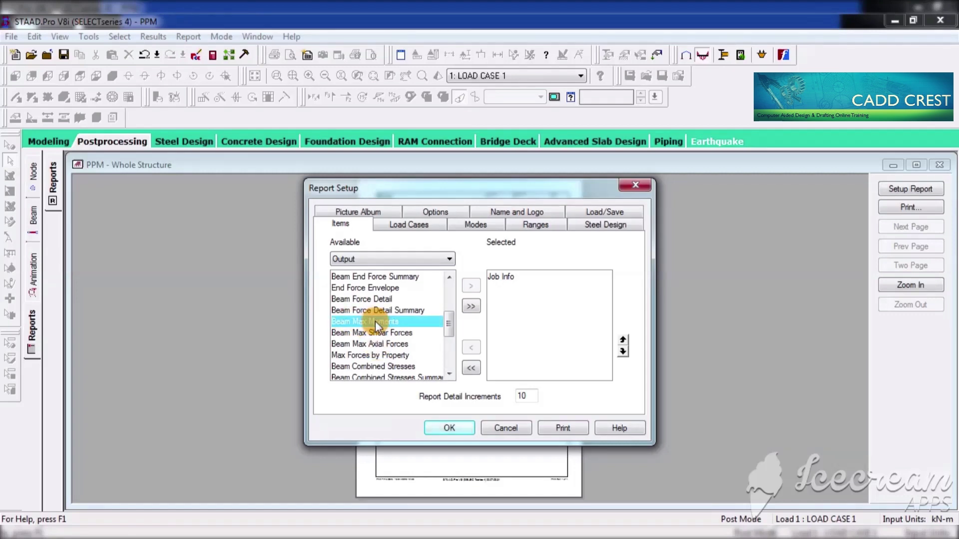
double_click(375, 321)
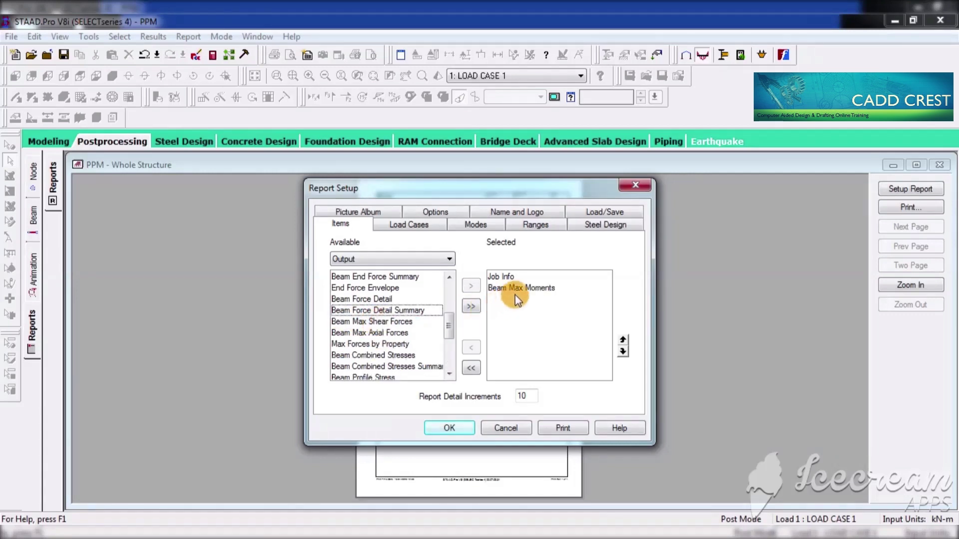
Remove Job Info from the selected items and generate the report, enlarging its Beam Maximum Moments table
double_click(506, 279)
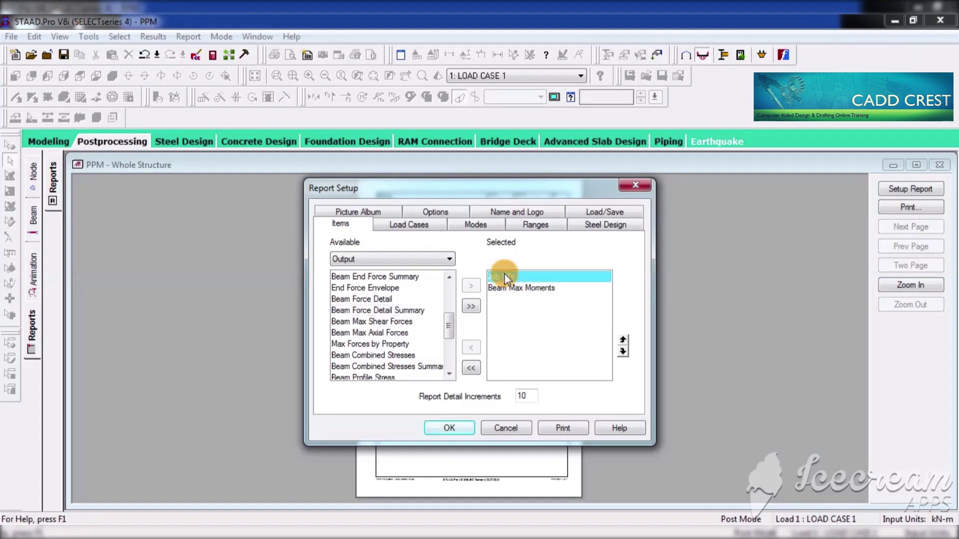
click(449, 428)
click(449, 259)
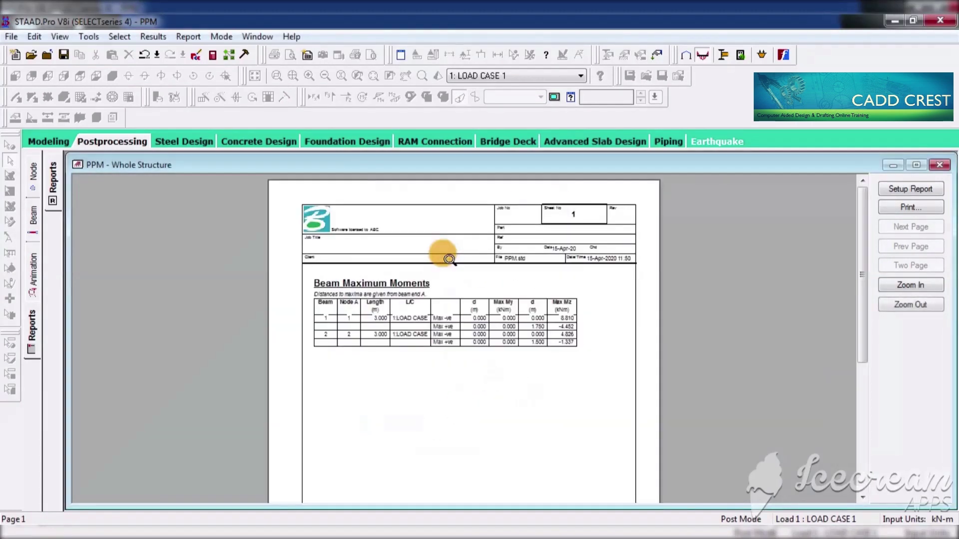
click(398, 283)
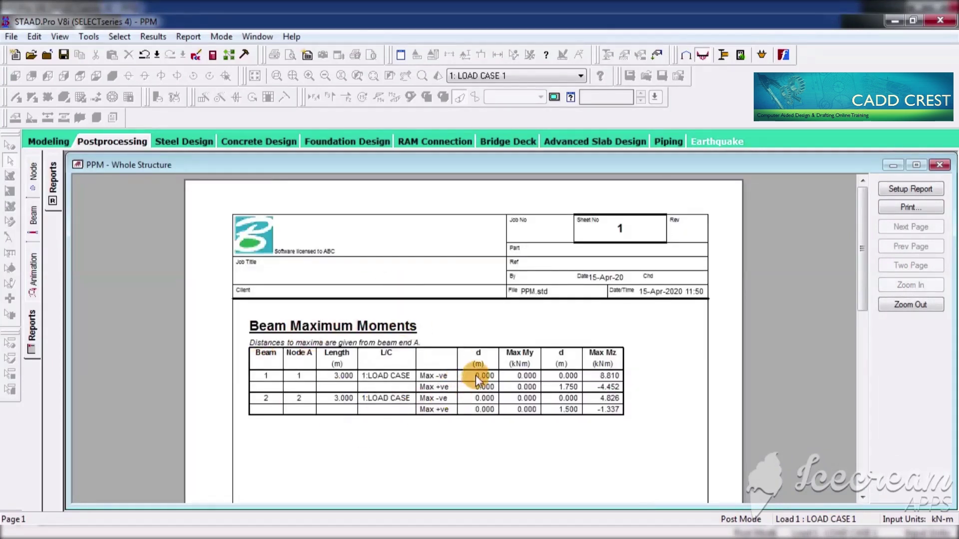